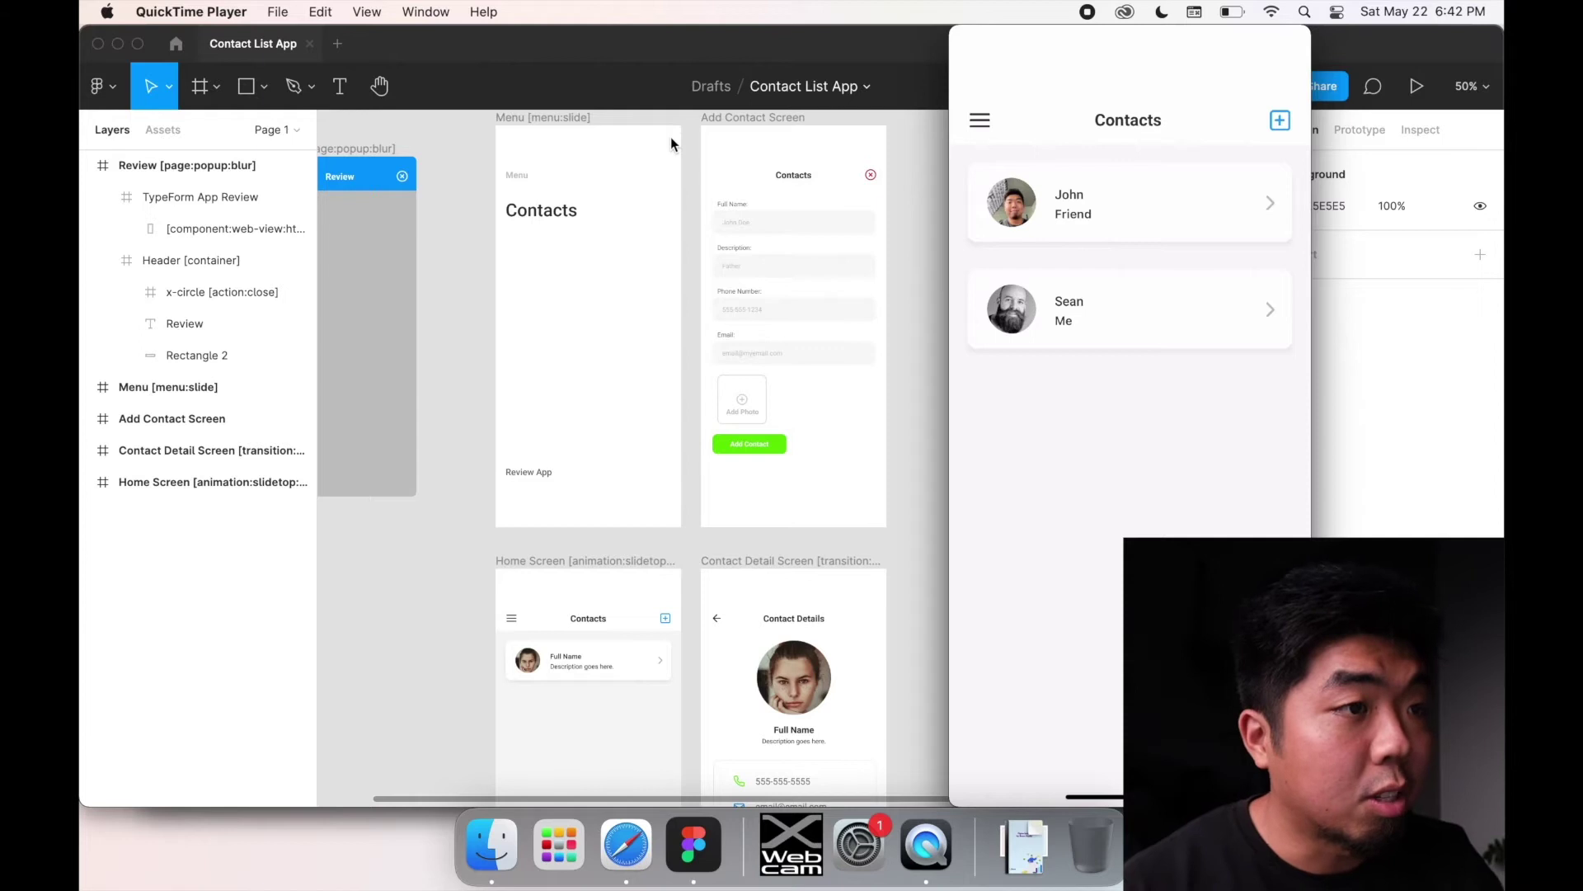
Move the phone preview window to screen centre and select the Add Contact Screen frame in Figma
drag(1027, 41, 590, 45)
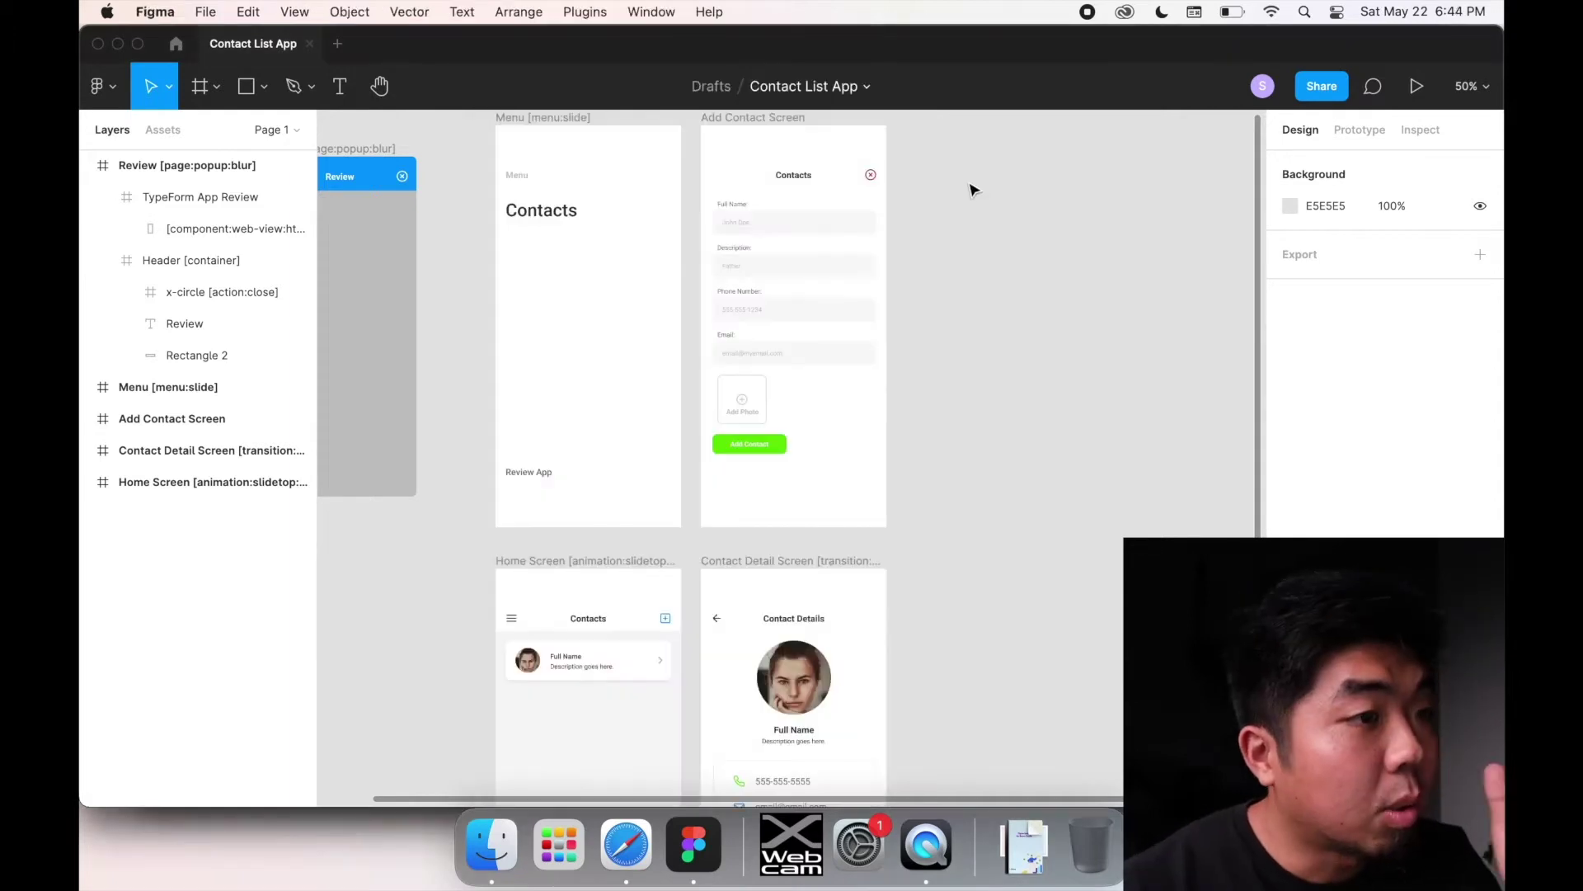
click(788, 132)
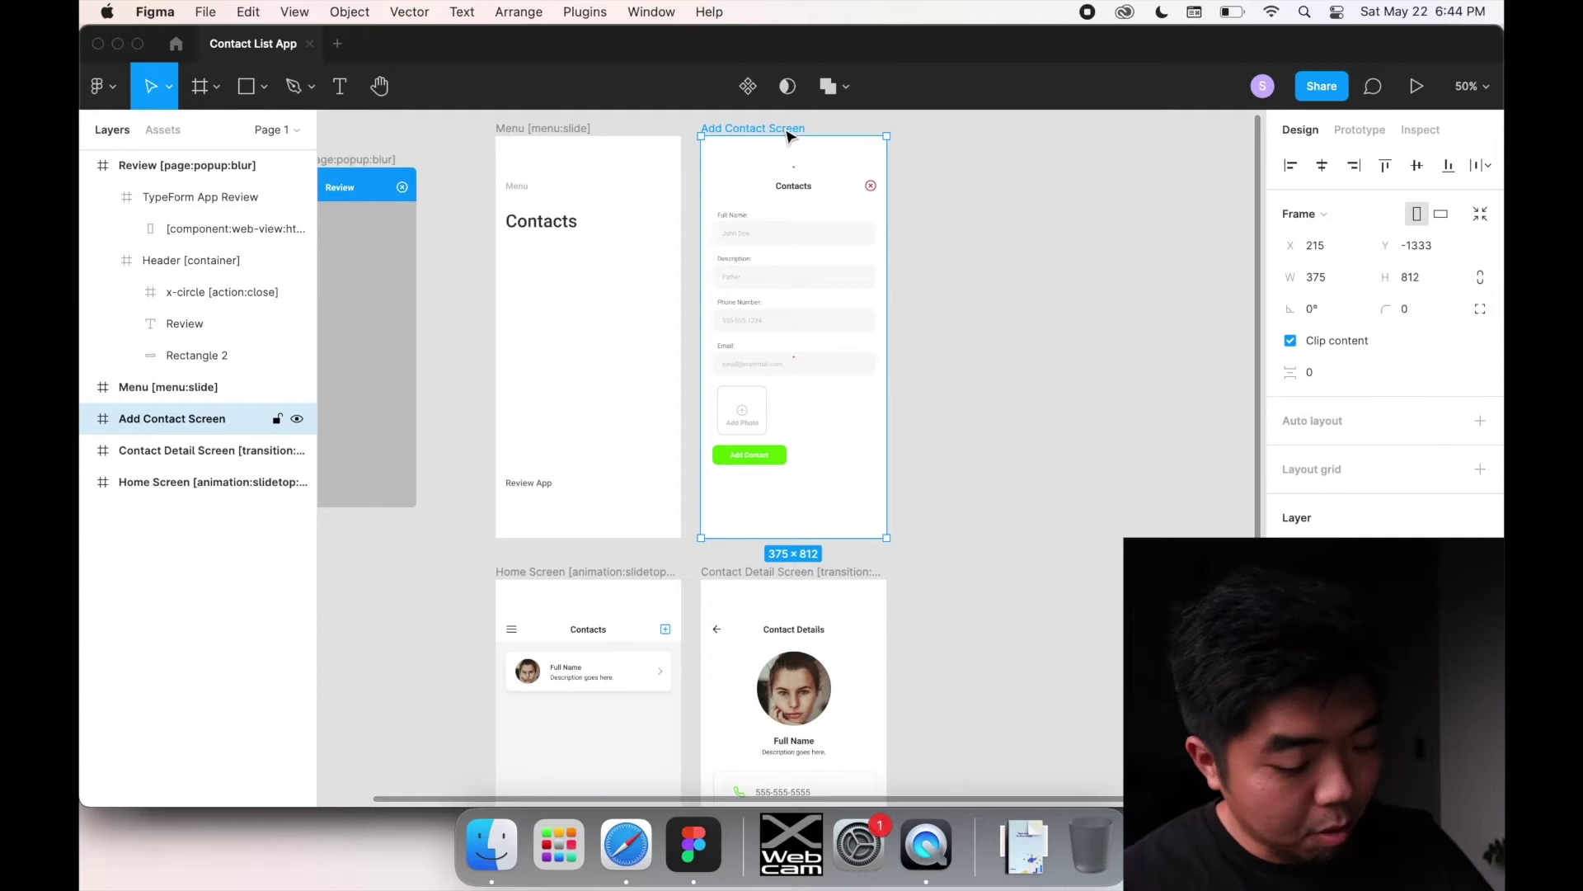
In the Bravo Tags Master List, collapse Components and expand Forms to review the form tags
scroll(855, 197, right, 3)
click(615, 858)
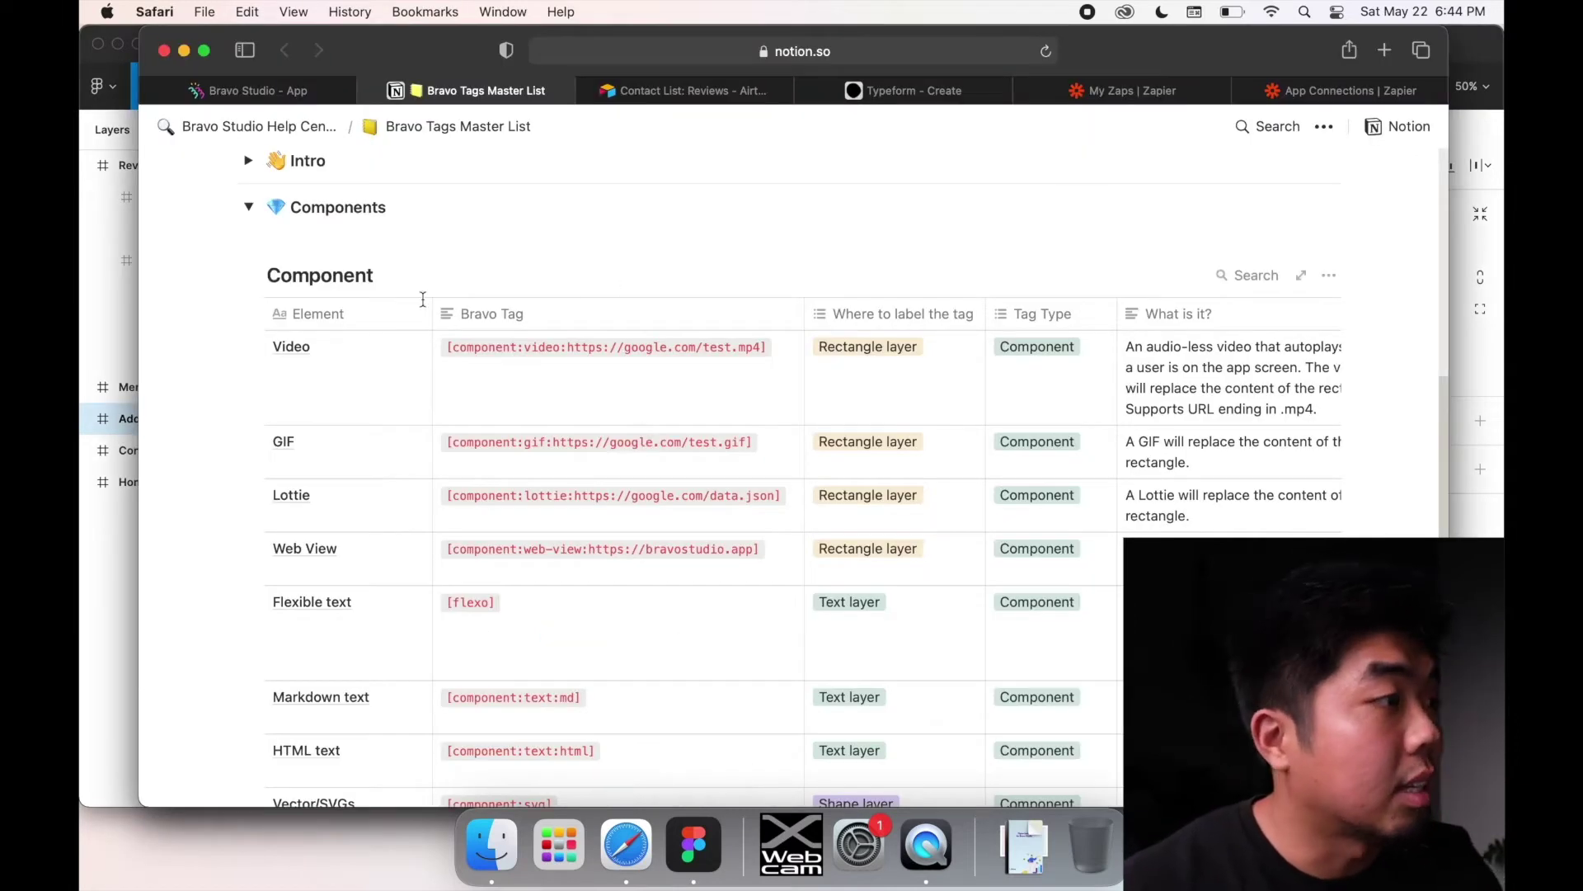
click(248, 207)
scroll(202, 269, up, 1)
scroll(264, 266, up, 3)
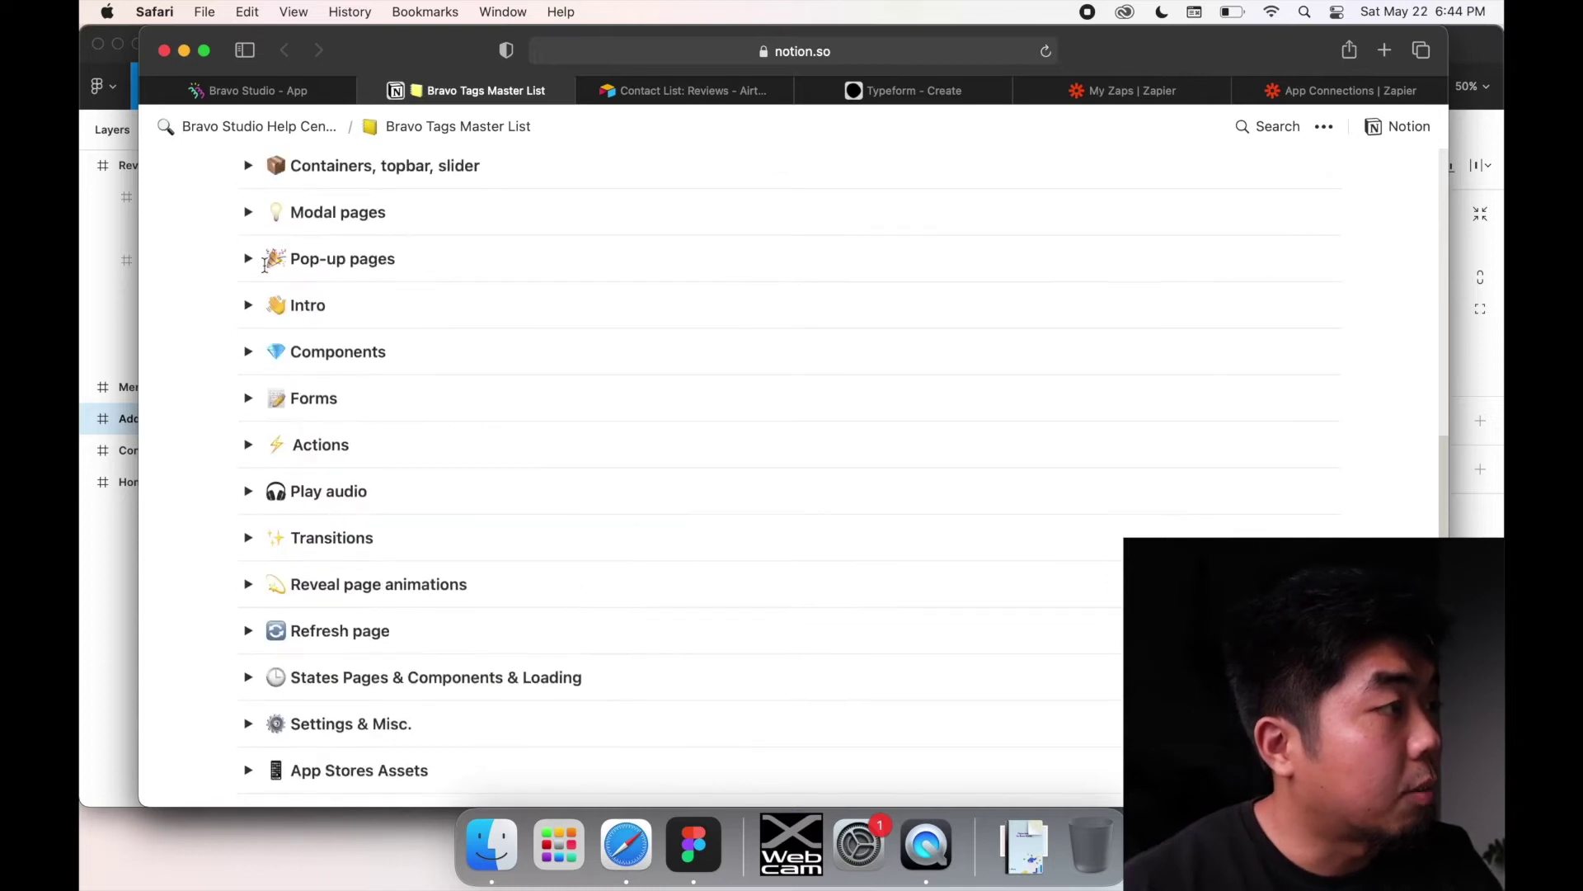
scroll(429, 385, down, 1)
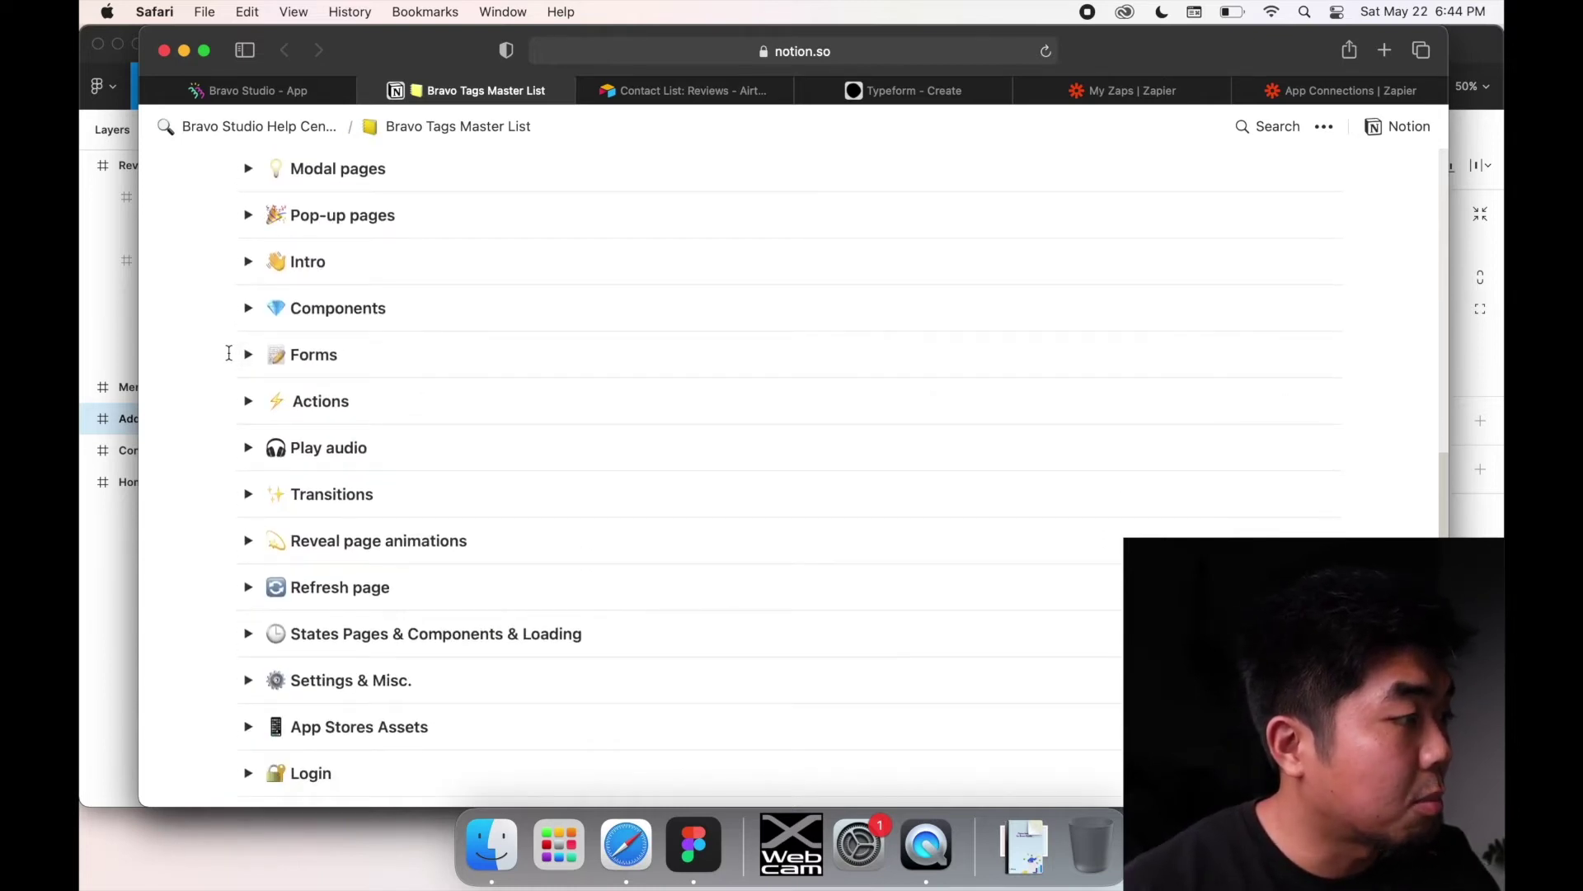
click(248, 355)
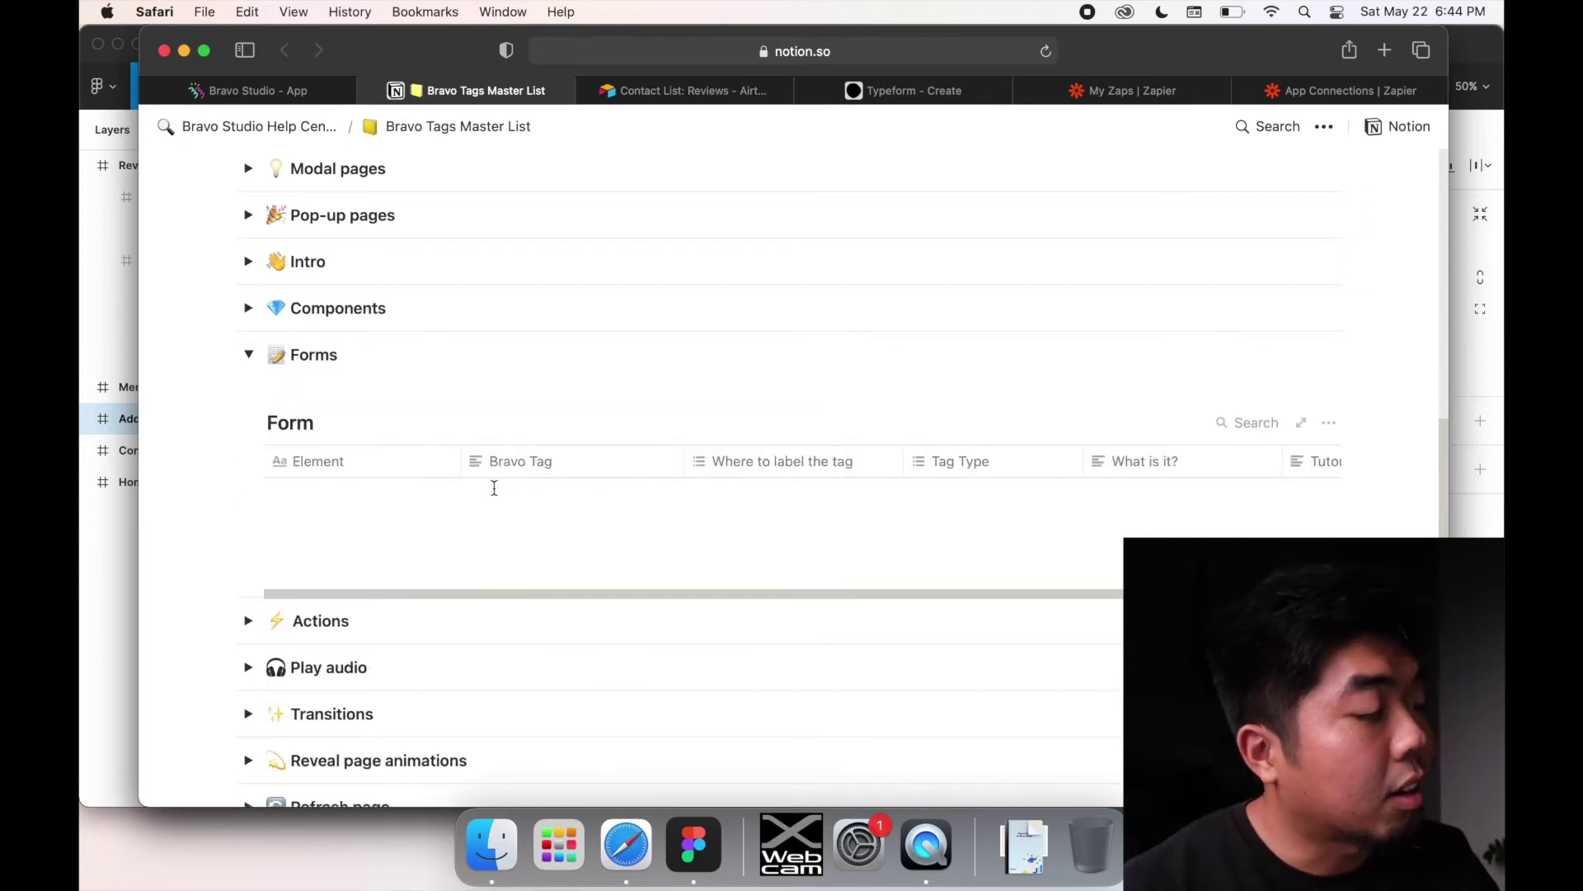
scroll(483, 500, down, 4)
scroll(482, 499, down, 1)
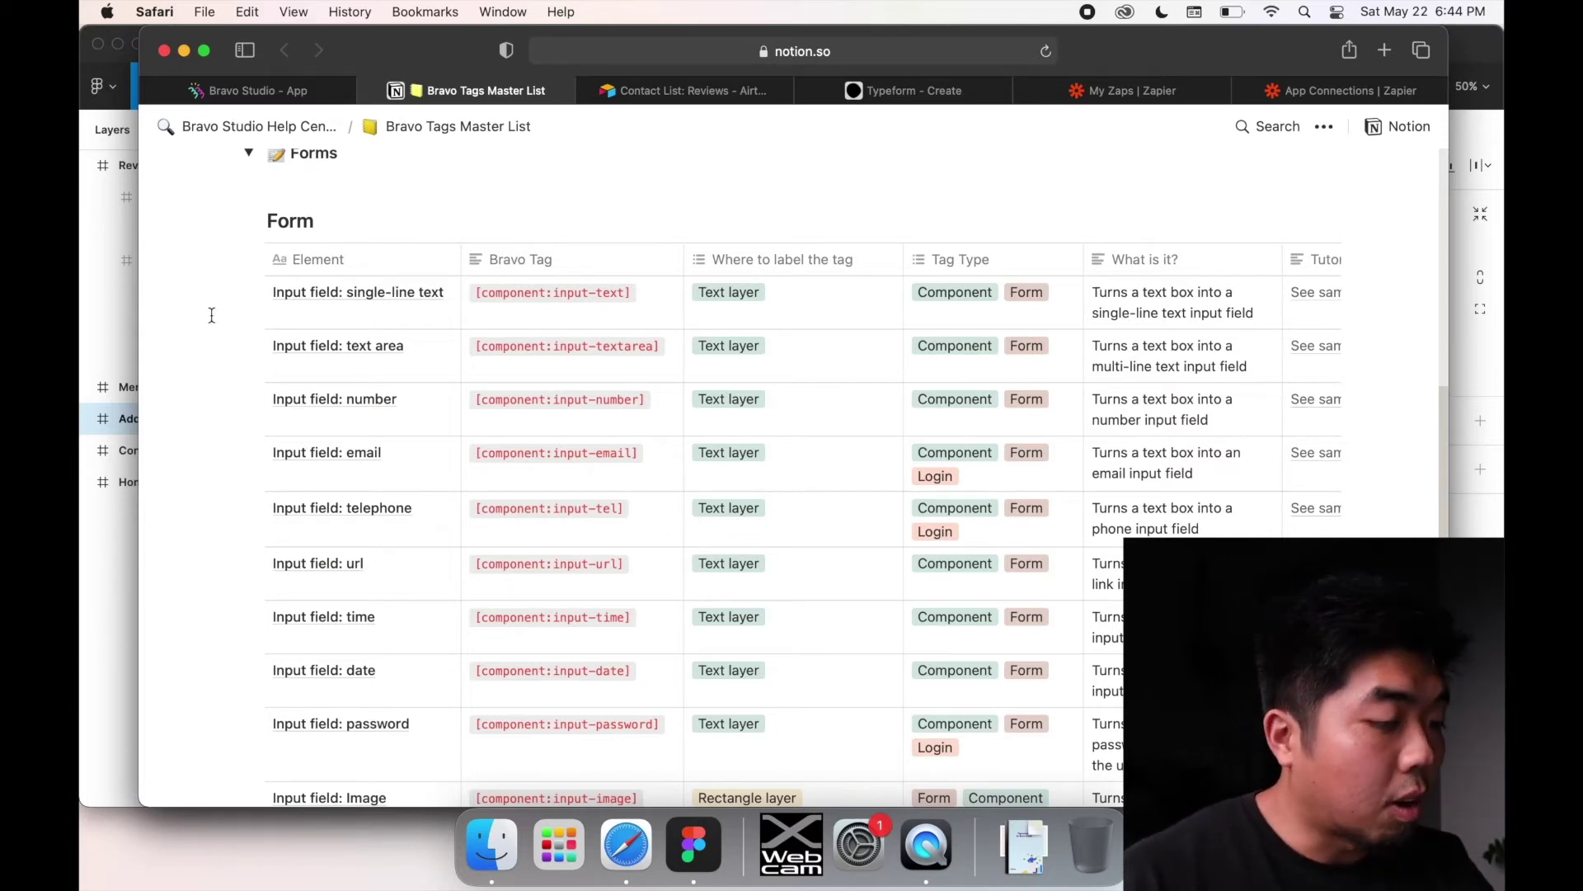
click(100, 287)
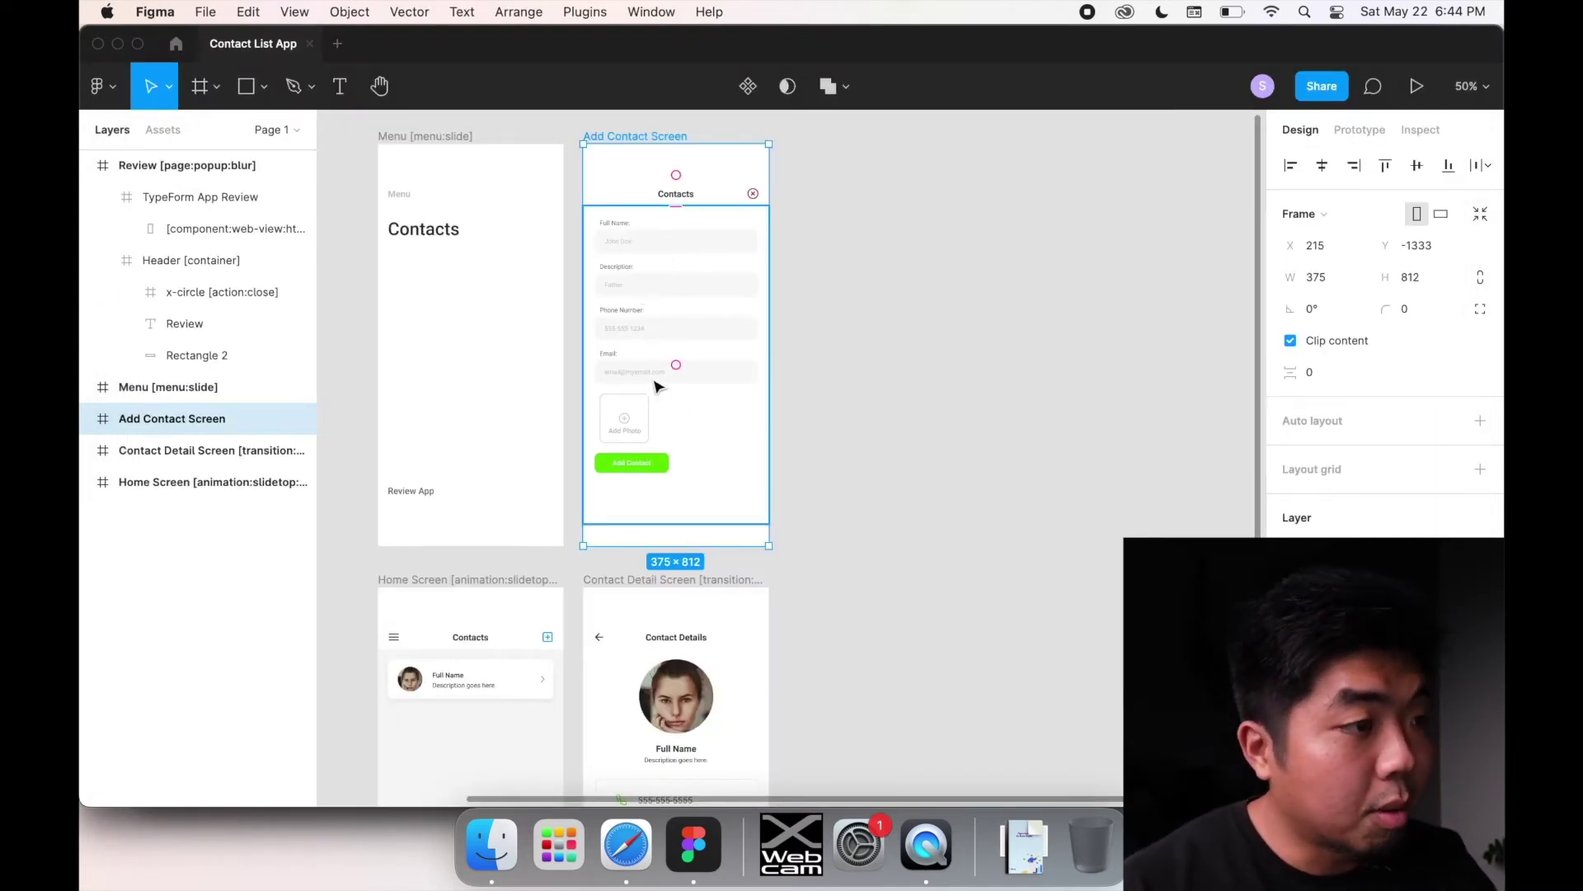
Cross-check the Forms tags in Notion against the Add Contact Screen design, ending in Figma
click(626, 842)
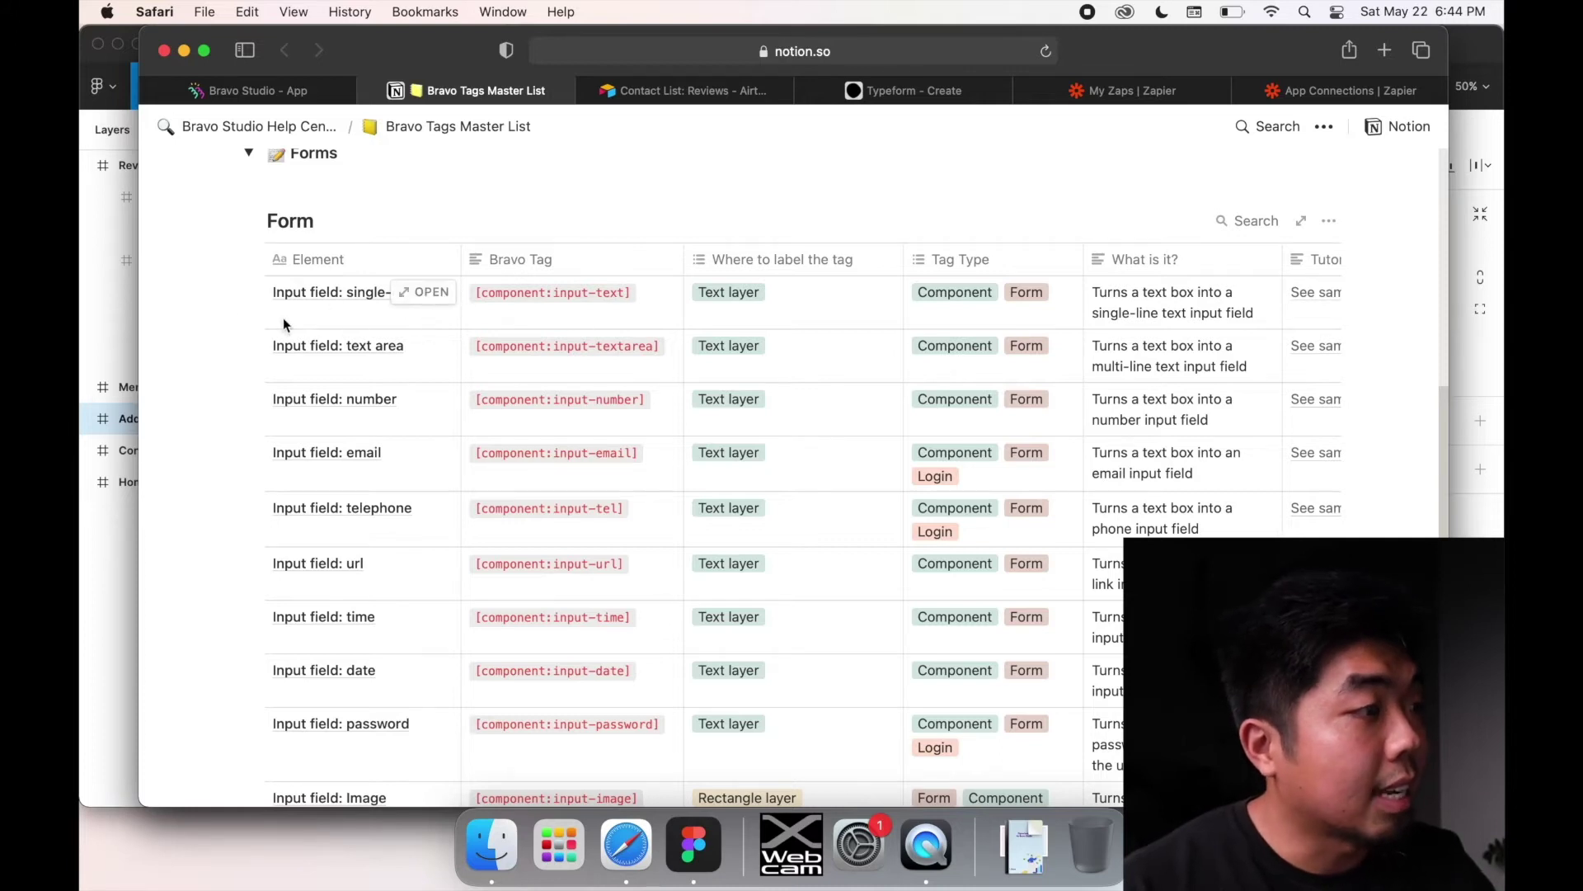
scroll(237, 364, down, 2)
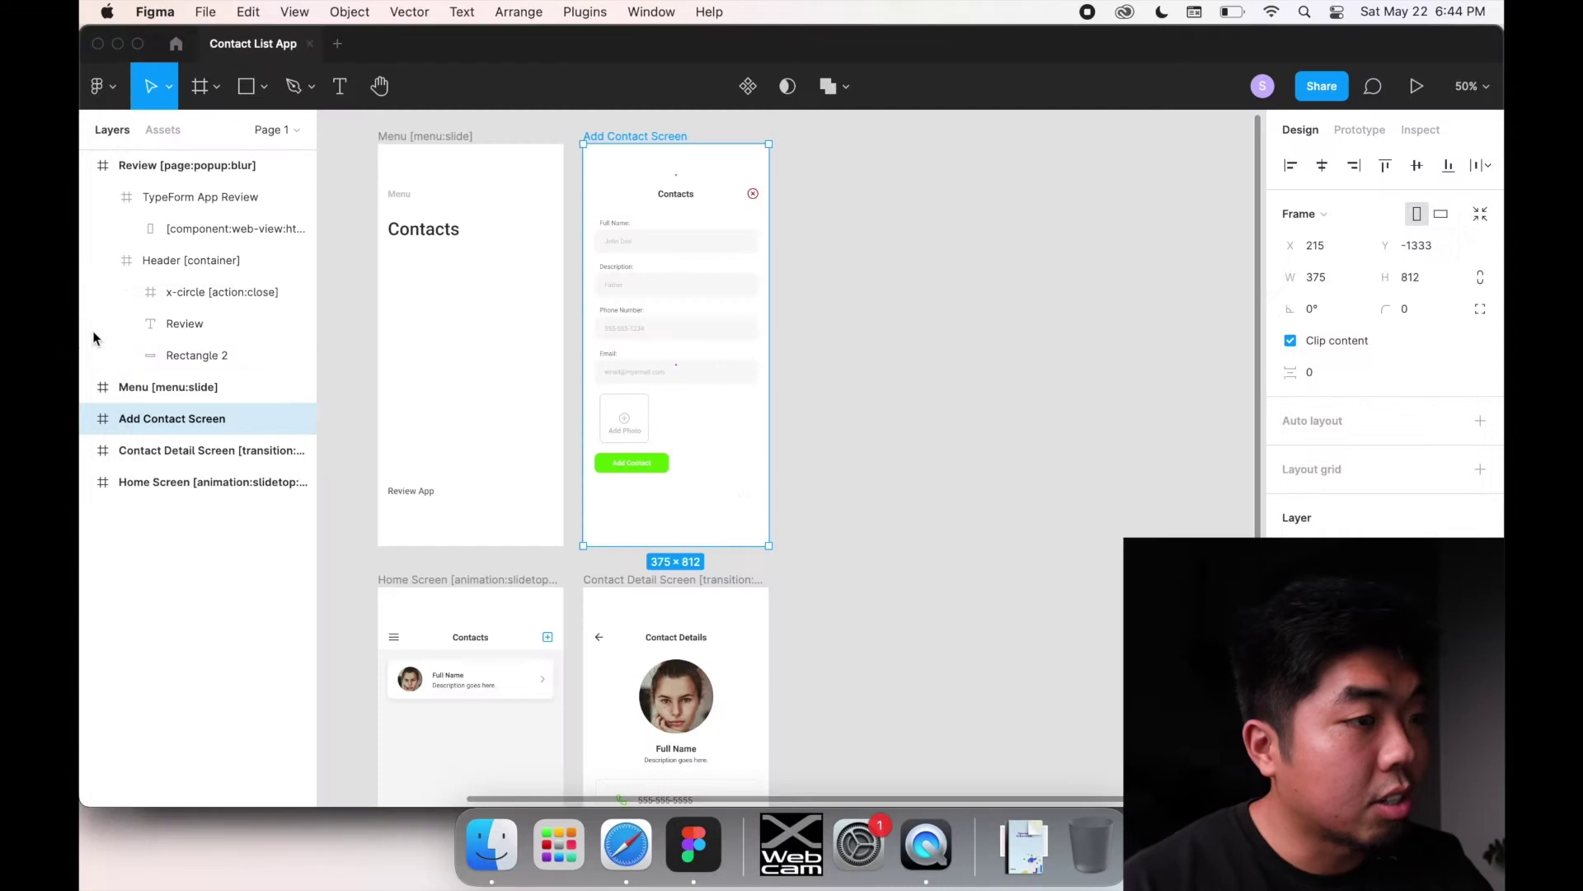
click(94, 342)
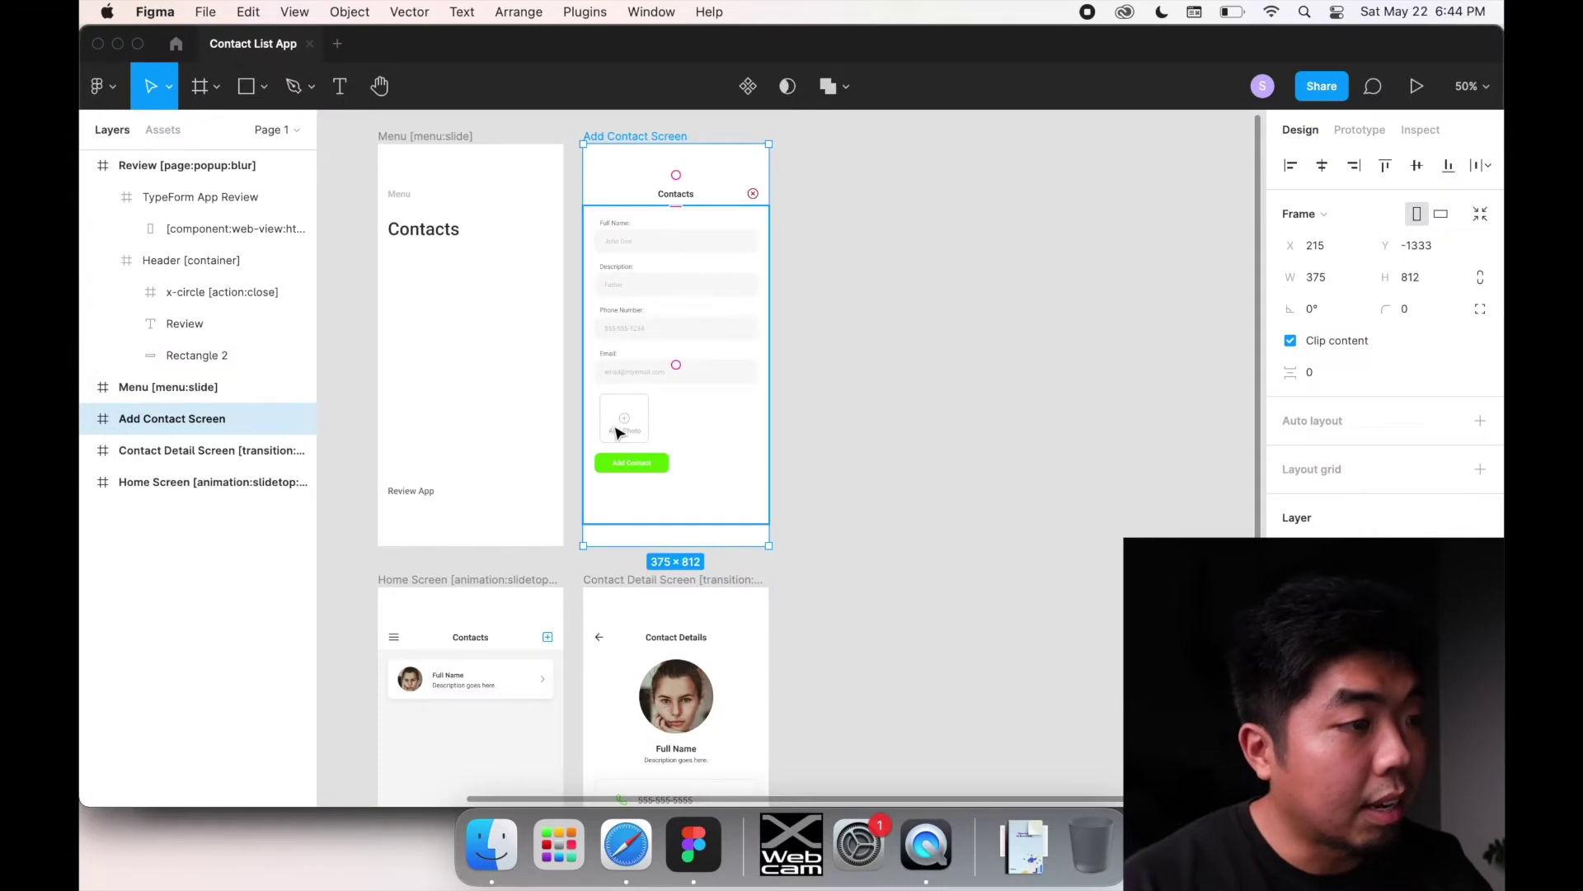
click(626, 843)
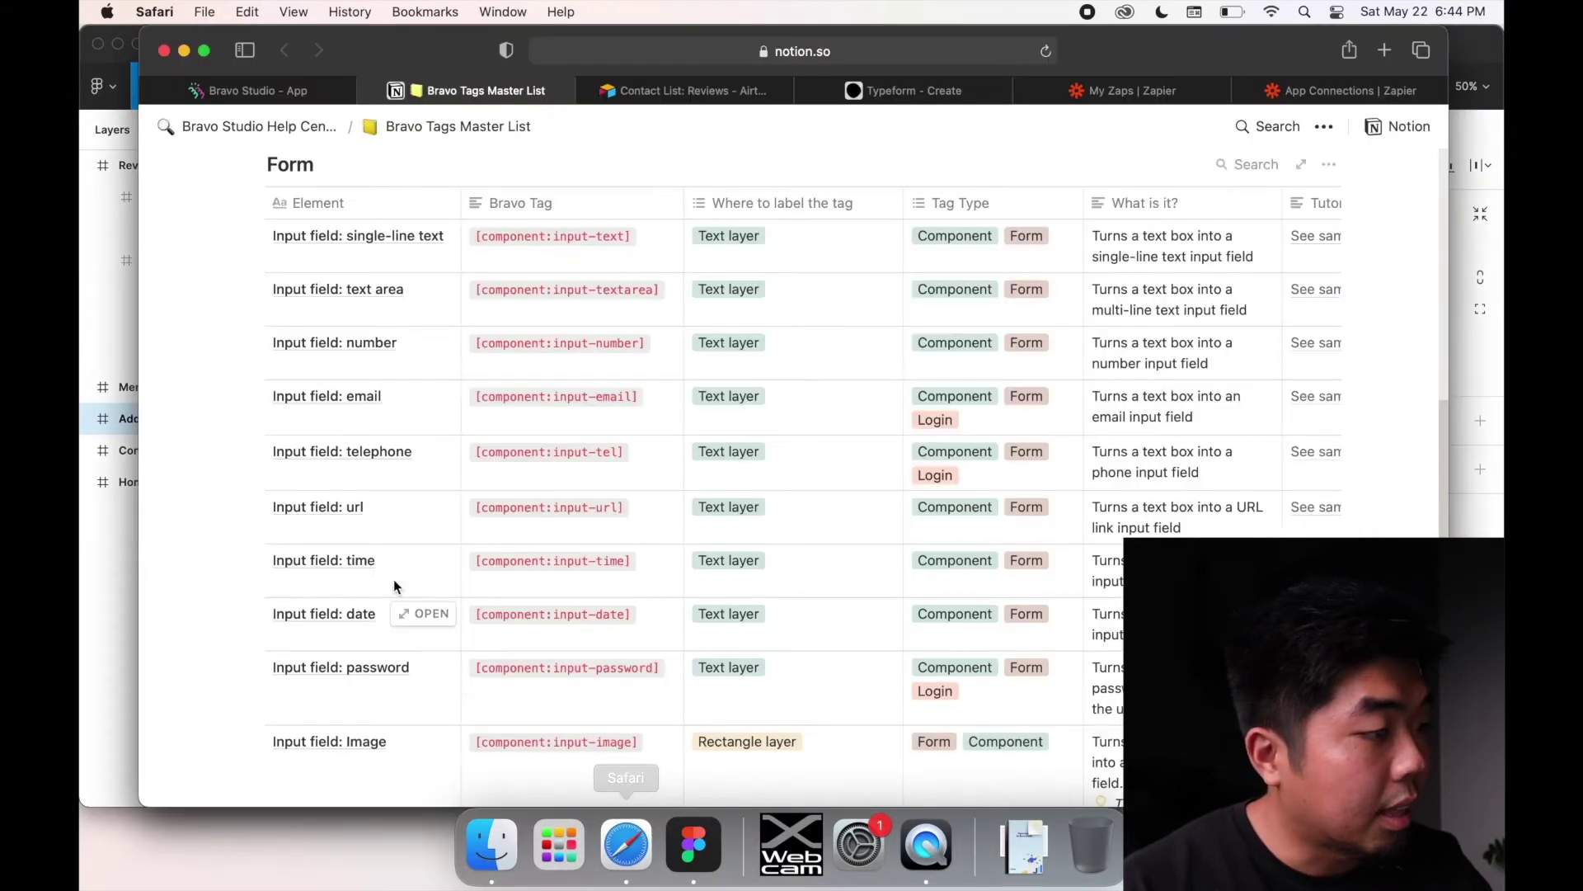
scroll(320, 575, down, 4)
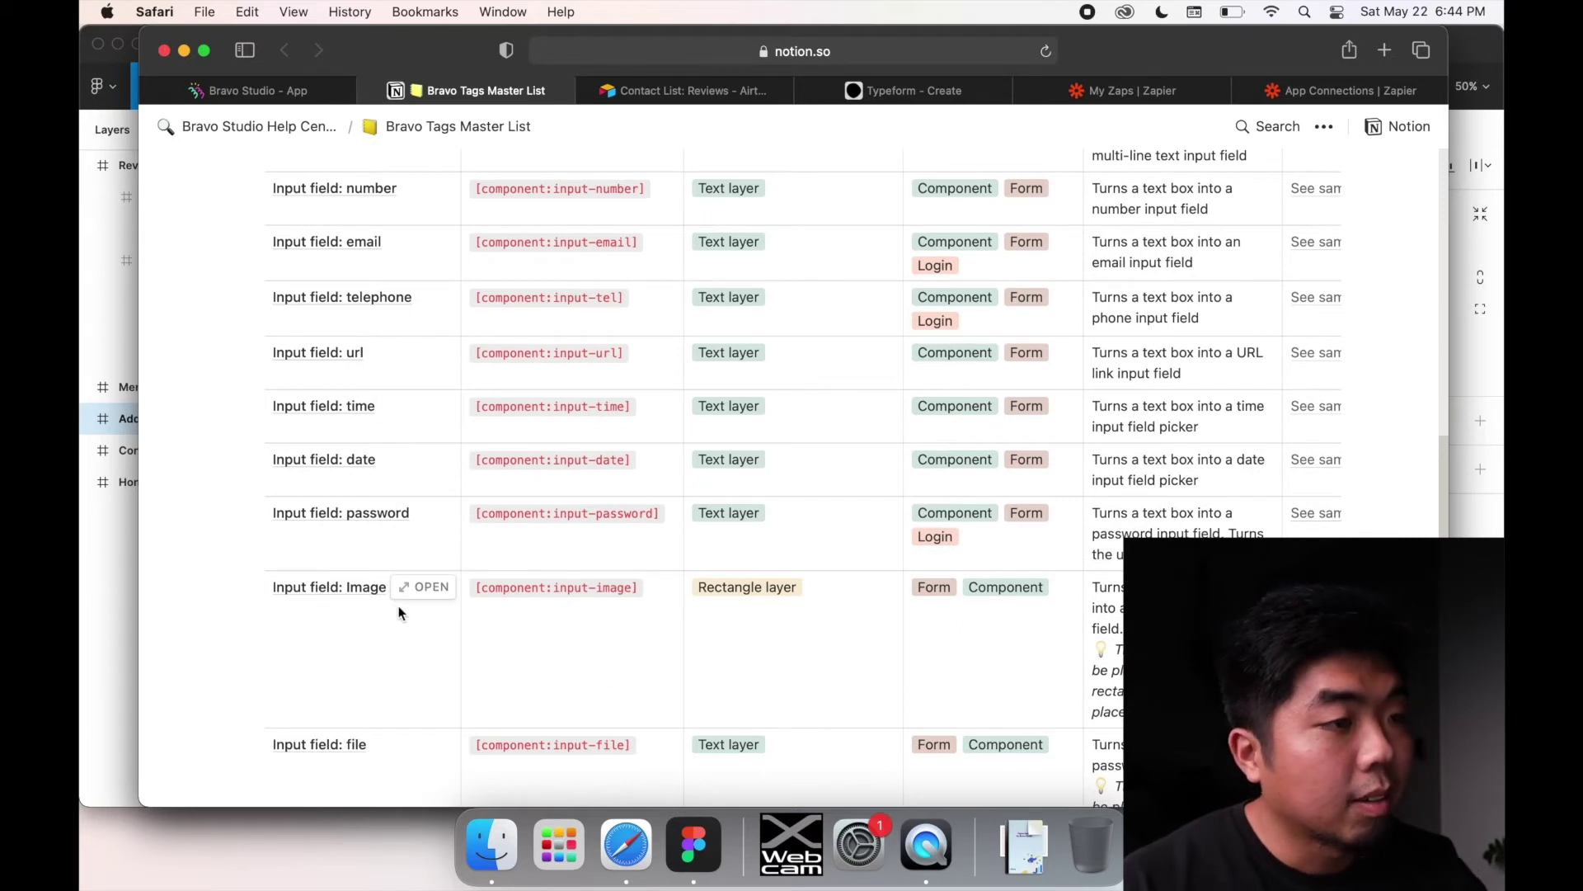
scroll(742, 617, up, 7)
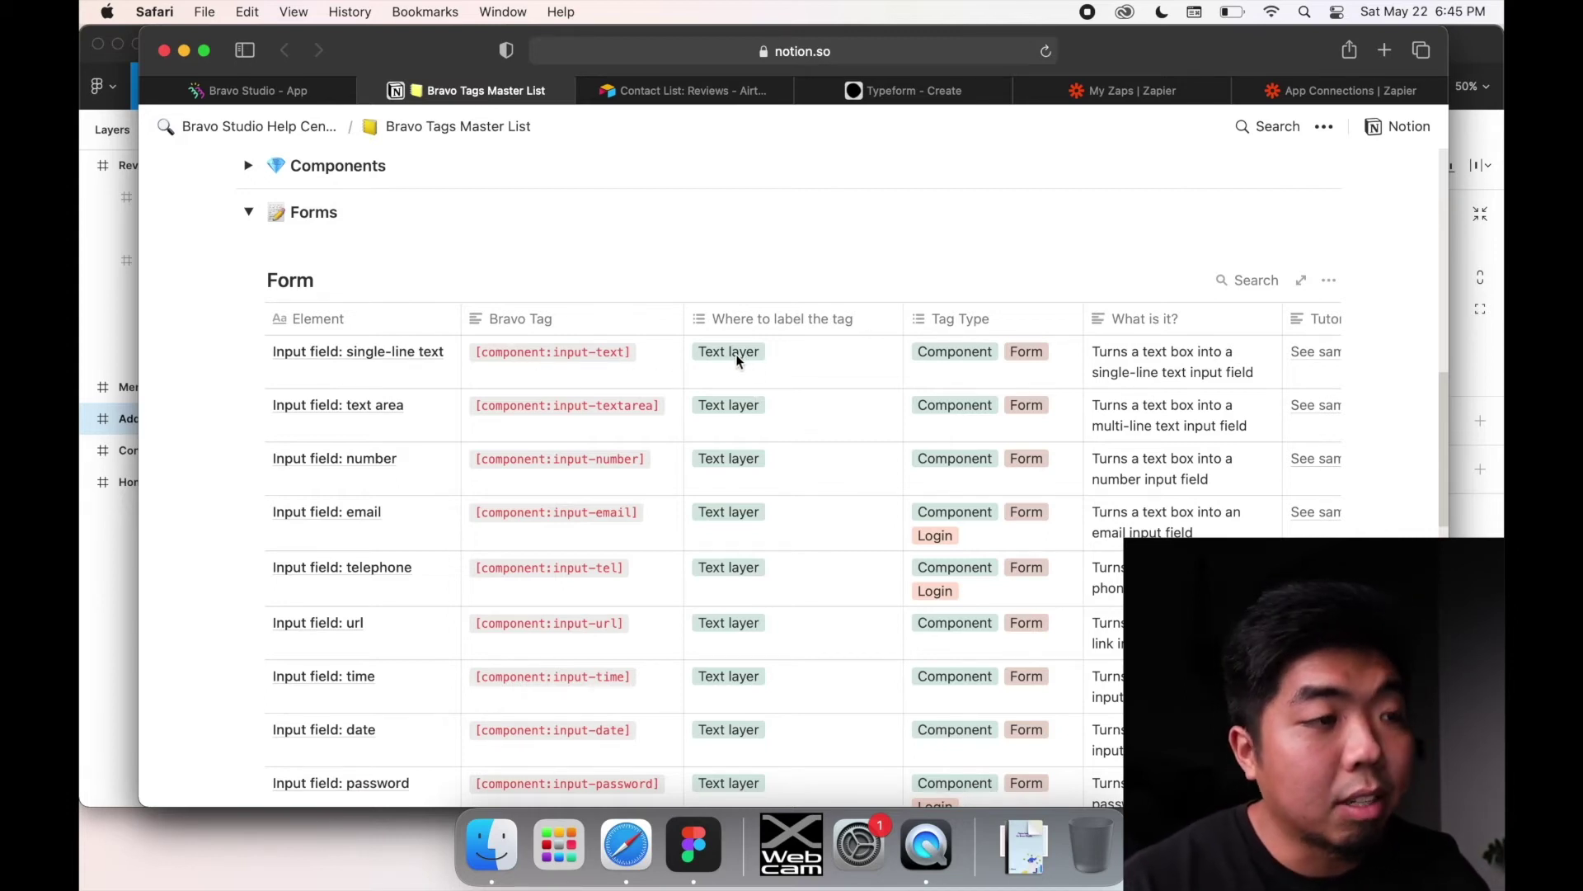
scroll(743, 412, down, 12)
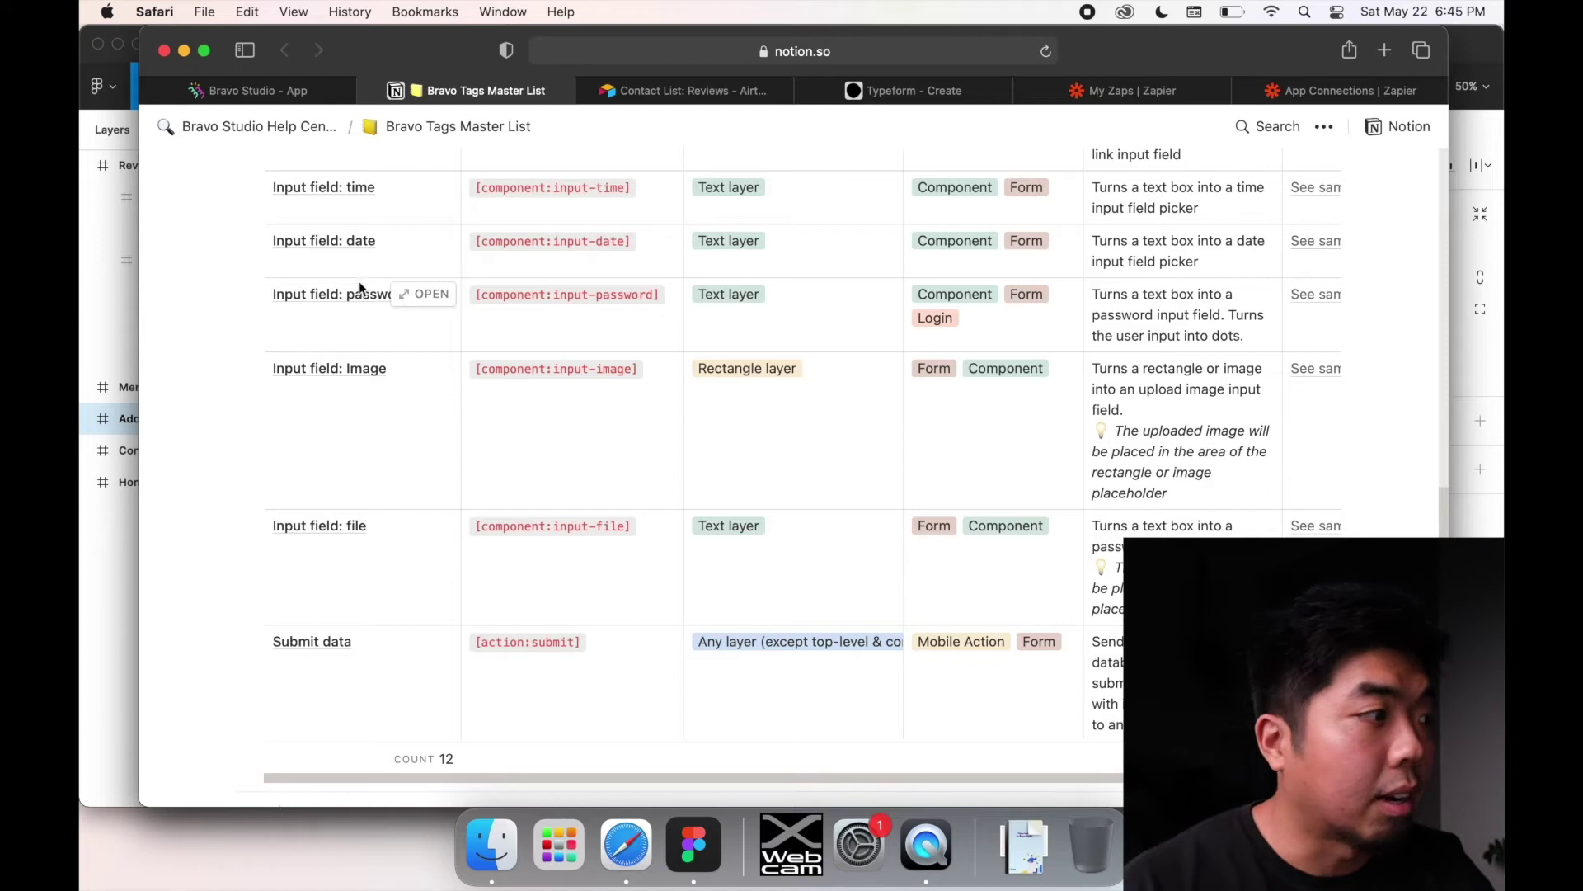
click(92, 304)
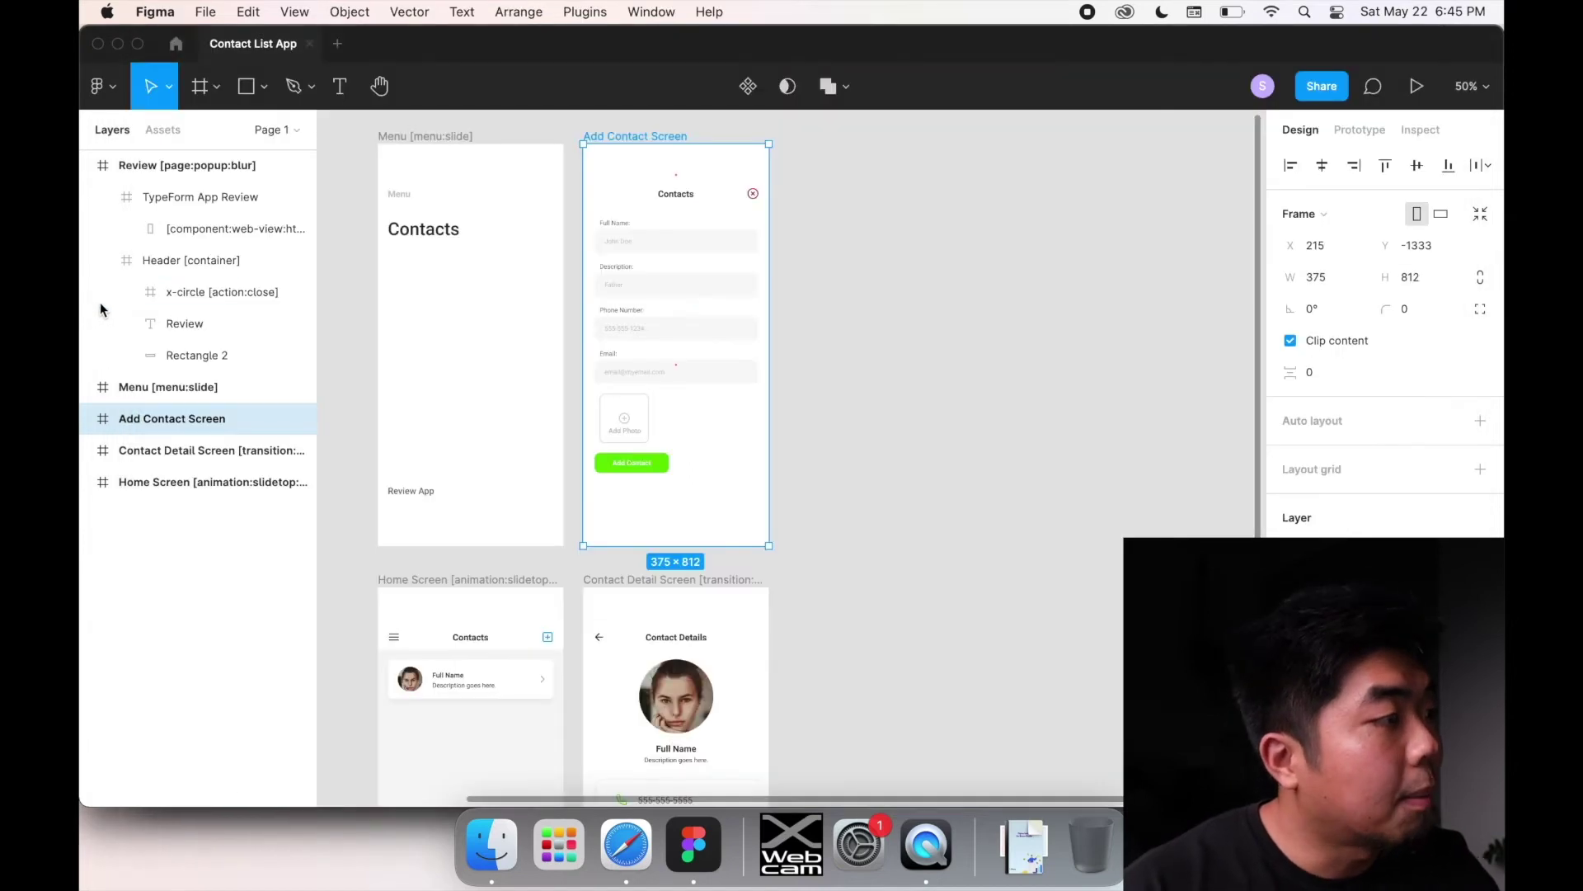
Expand the form's [container], select the Name group and zoom in on the Add Contact form
click(688, 247)
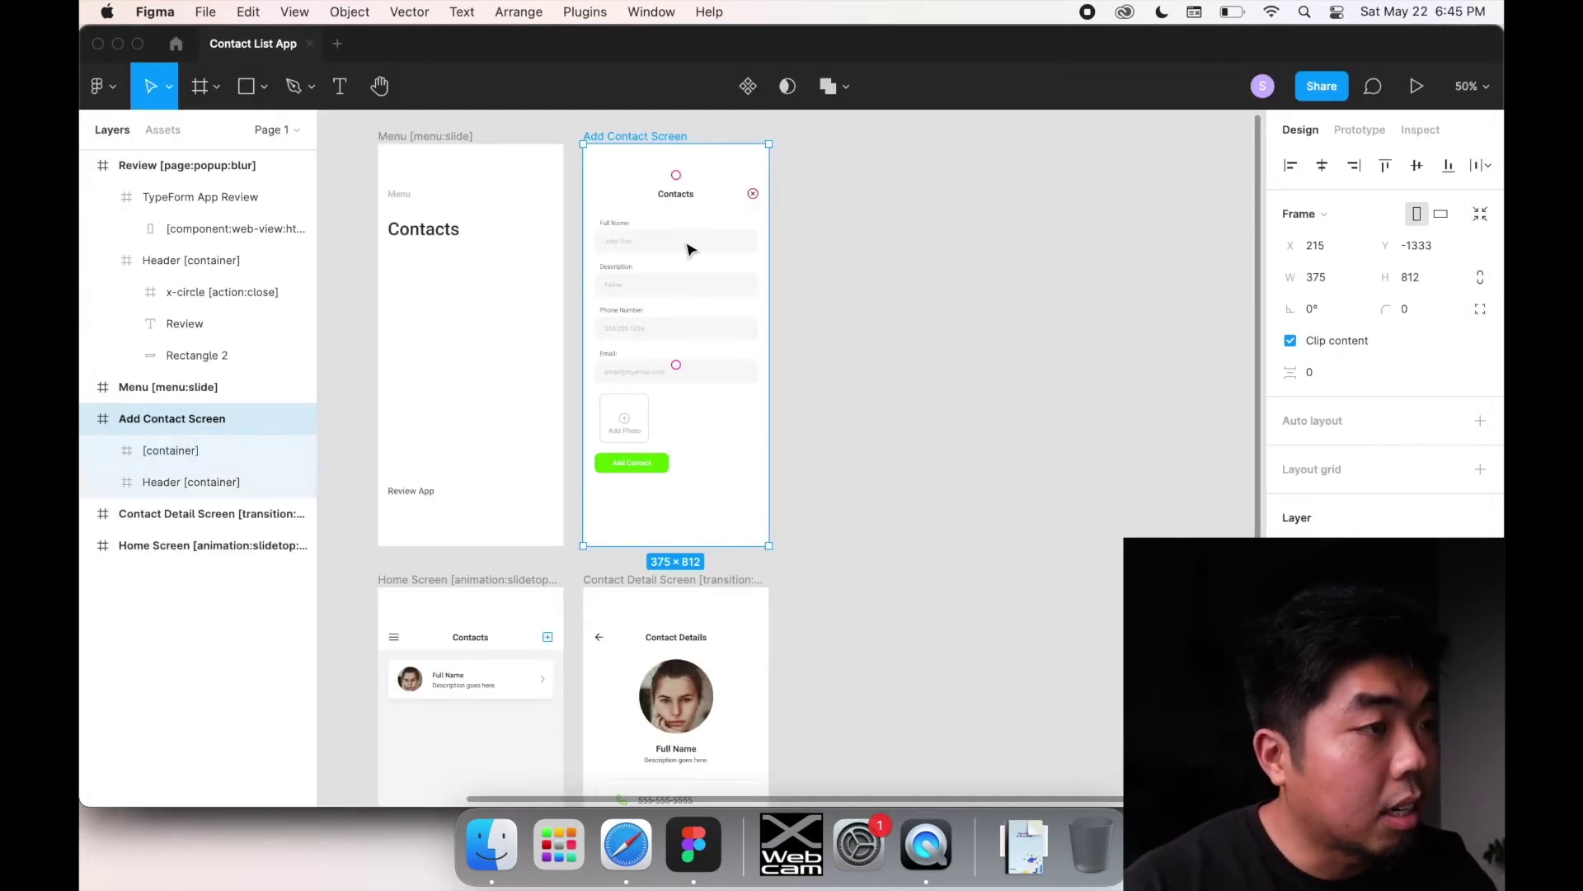
click(104, 452)
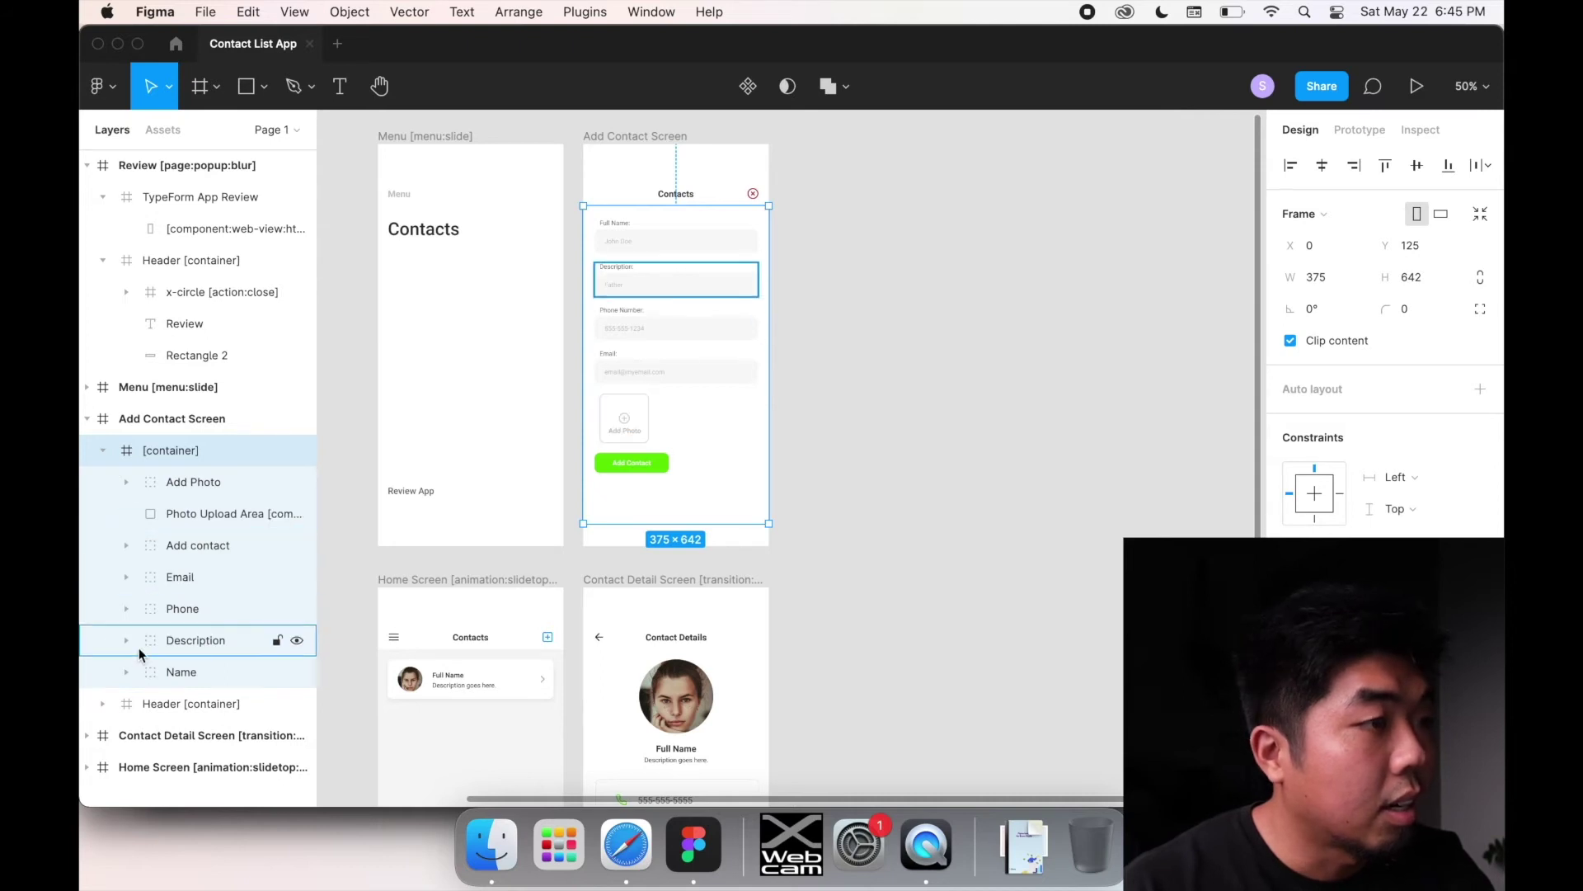
click(188, 671)
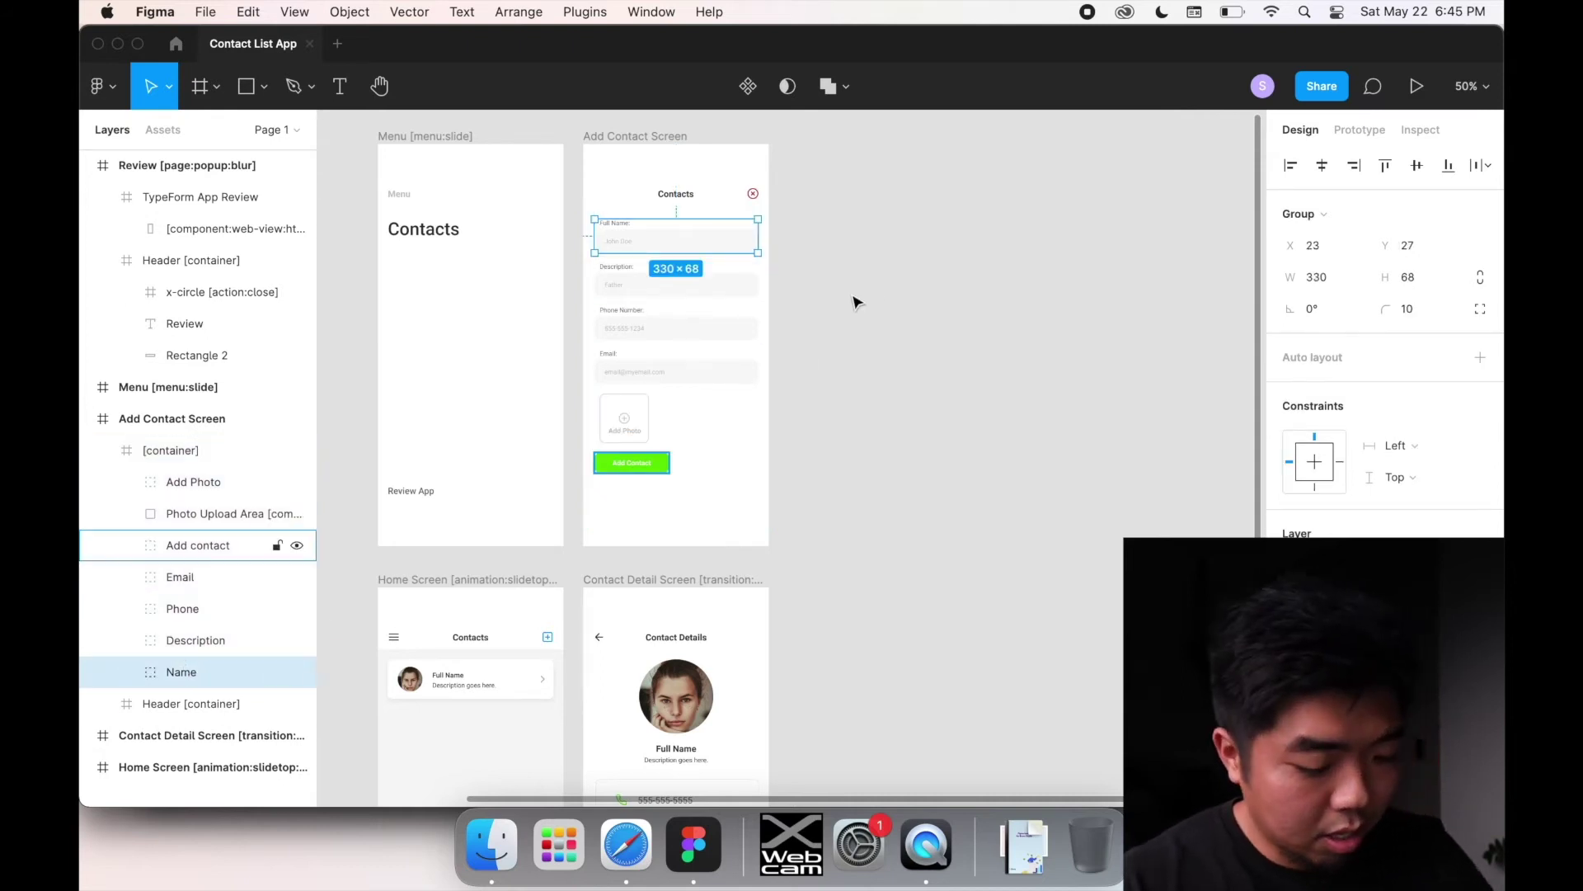
key(z)
drag(572, 189, 817, 429)
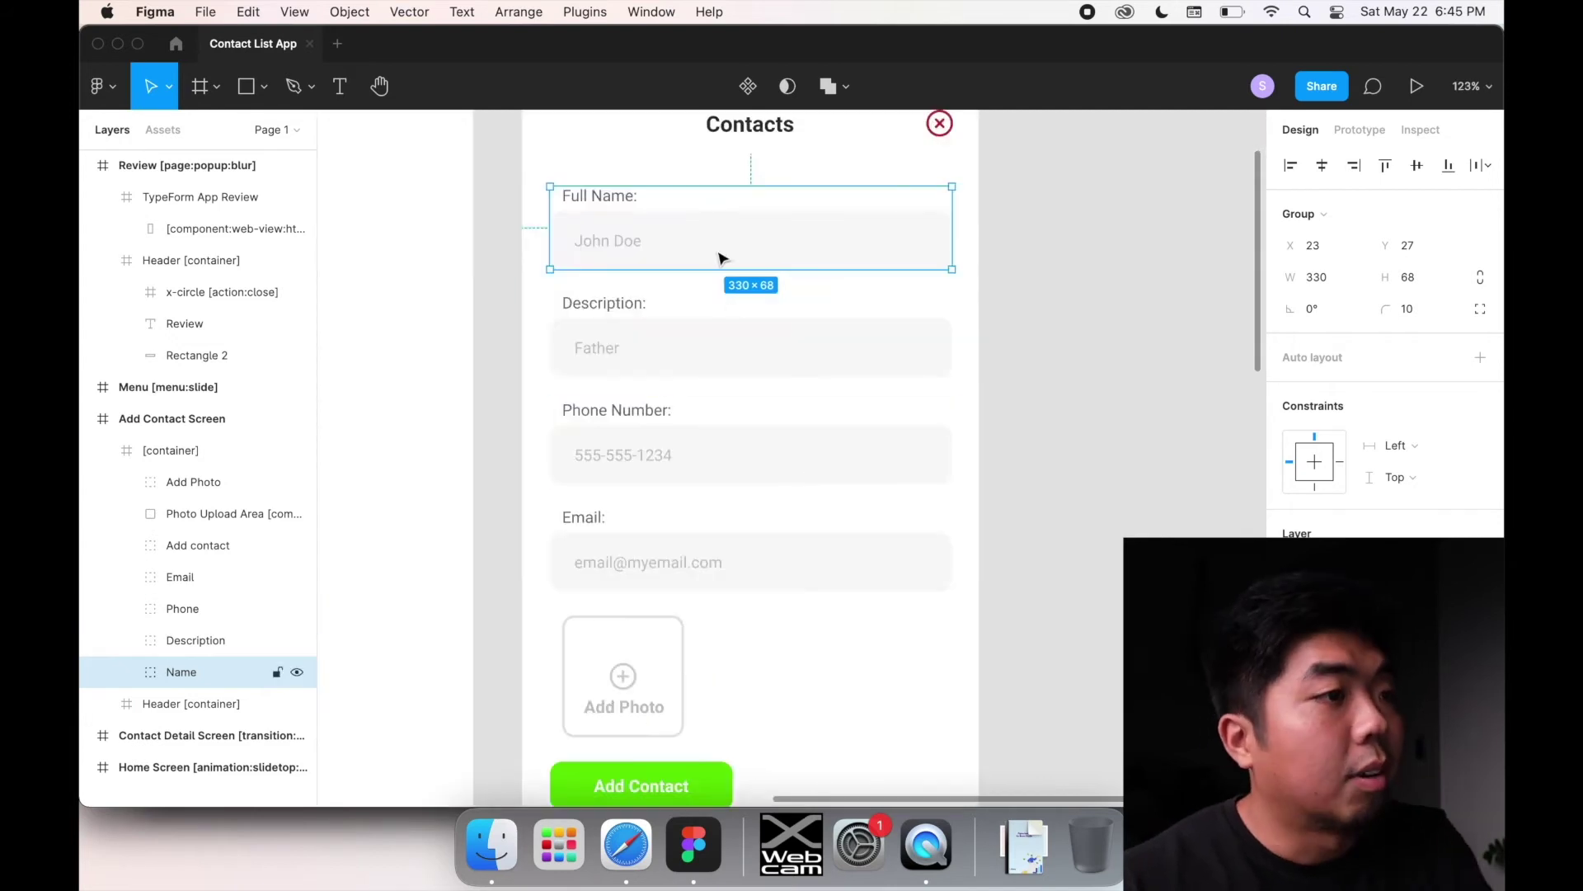
Expand the Name group and select the John Doe placeholder text layer
click(126, 673)
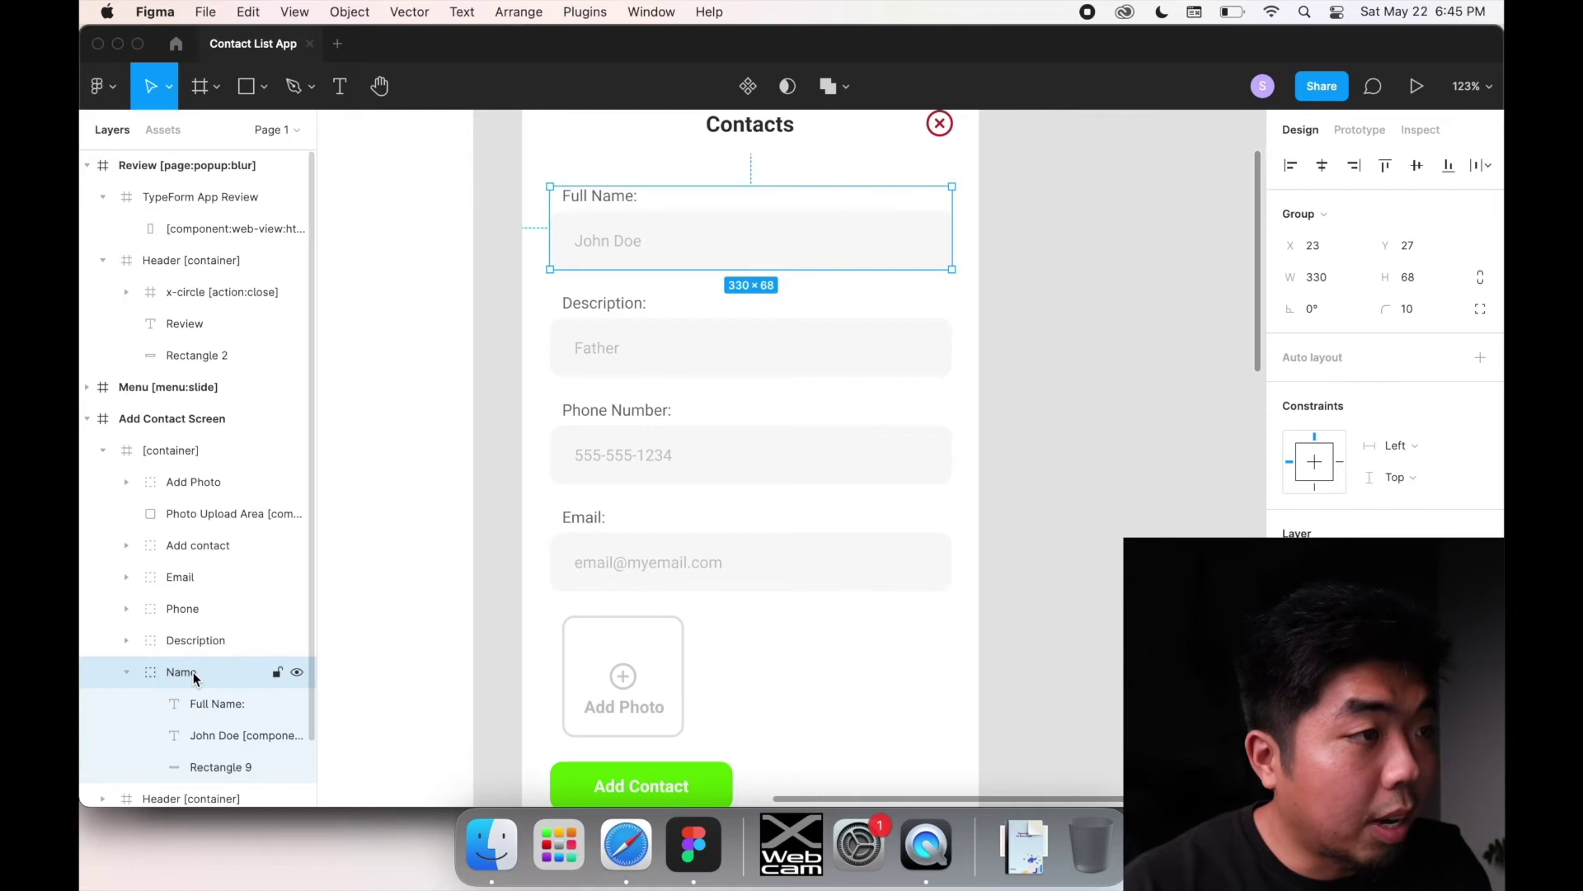
scroll(190, 684, down, 2)
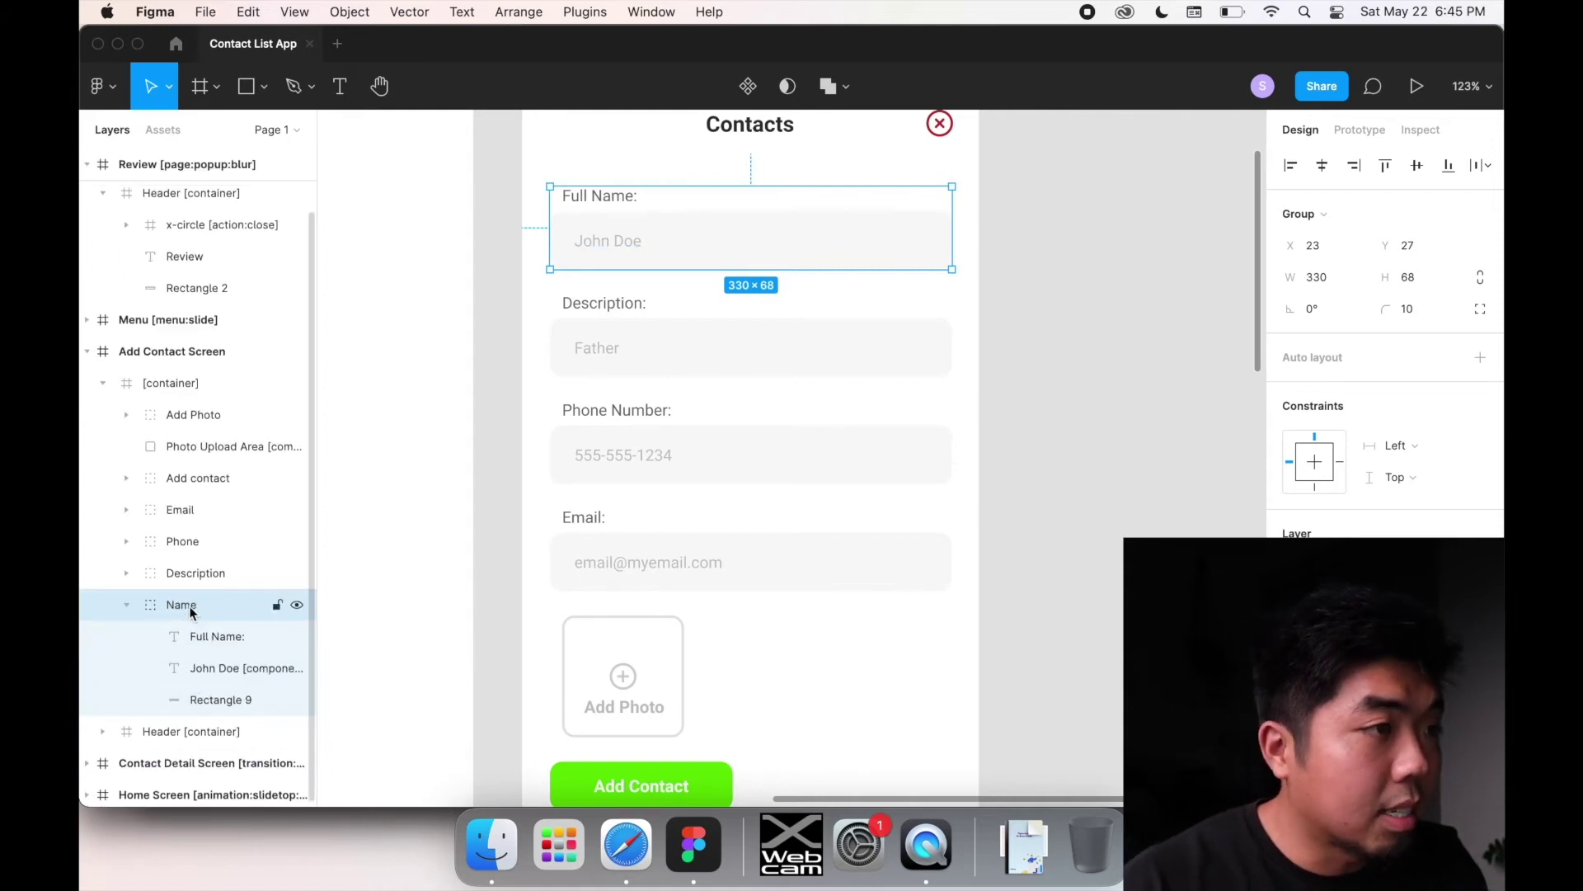
click(216, 669)
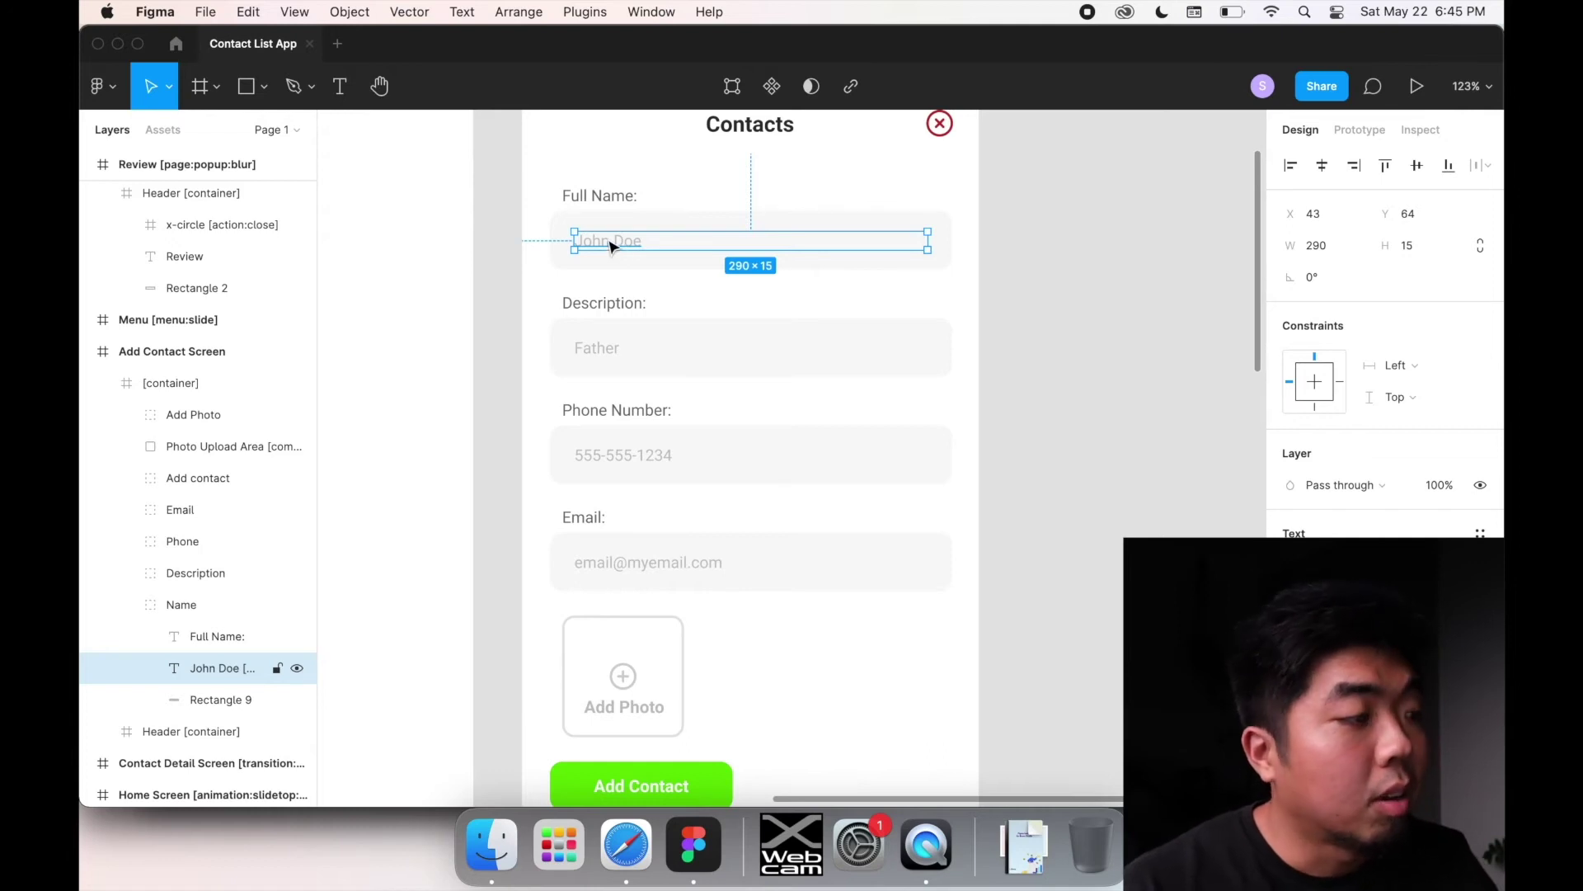
Review the John Doe placeholder layer's name, keeping it unchanged, then collapse the Name group
double_click(213, 668)
click(218, 669)
key(super+BackSpace)
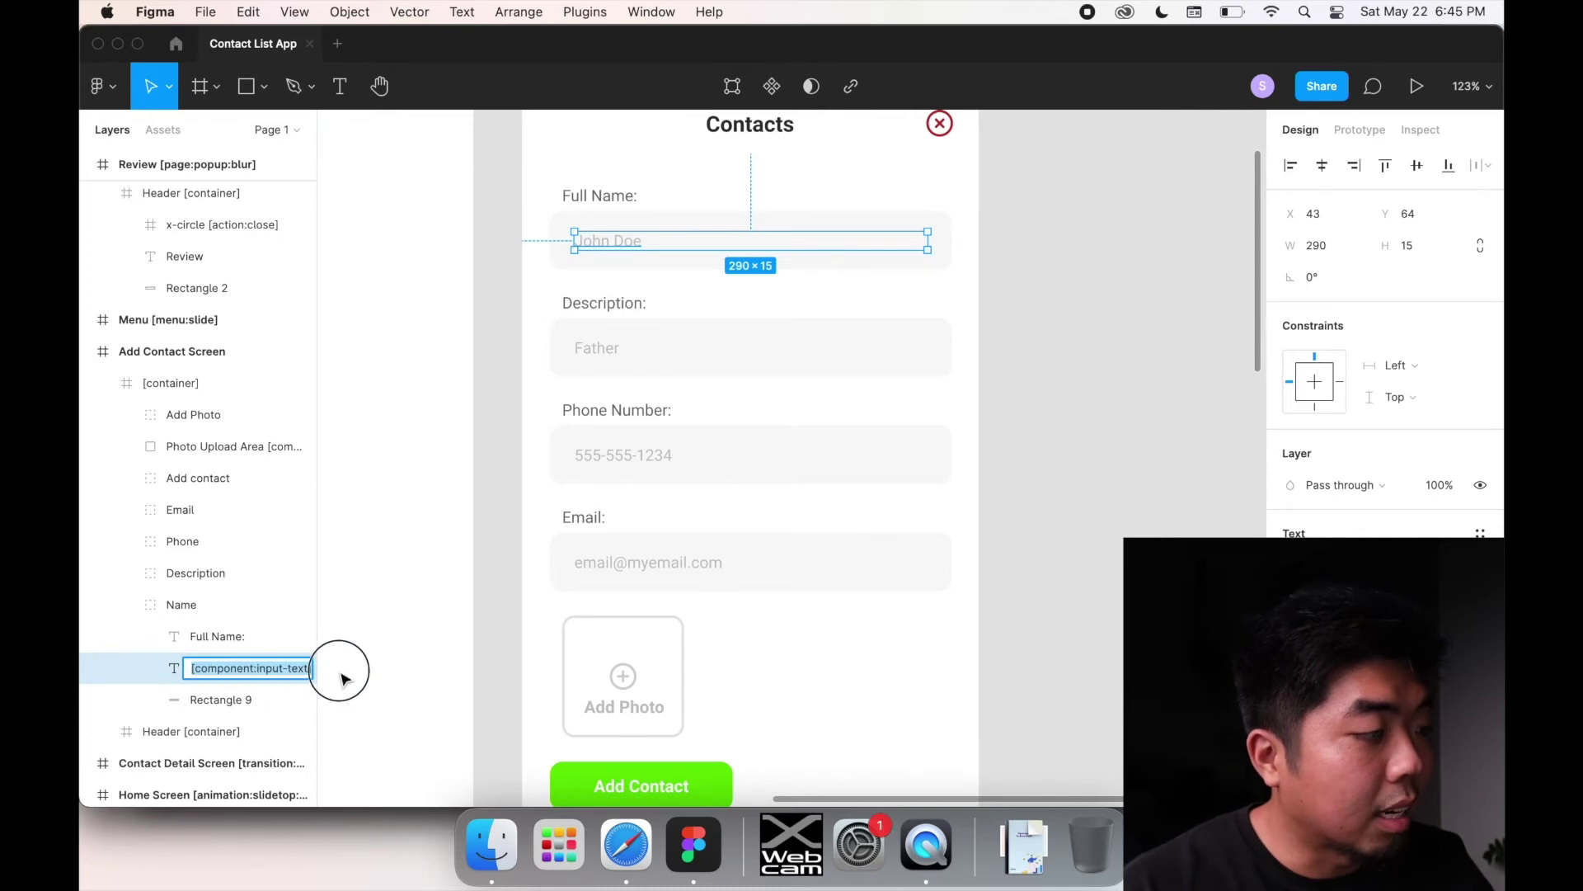
key(Escape)
click(218, 642)
click(228, 701)
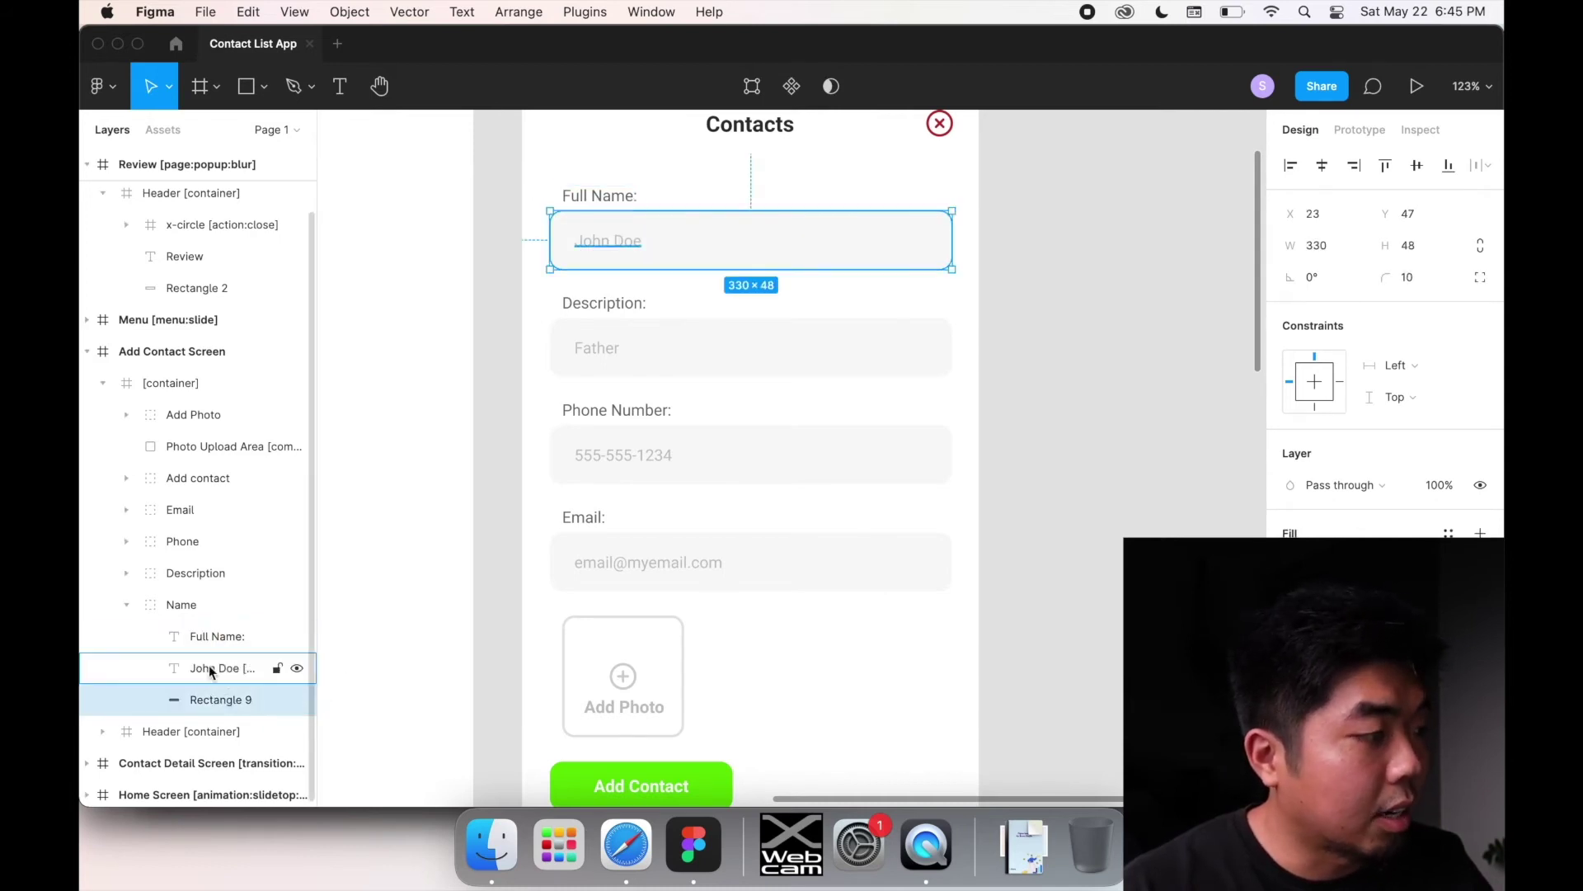
click(185, 611)
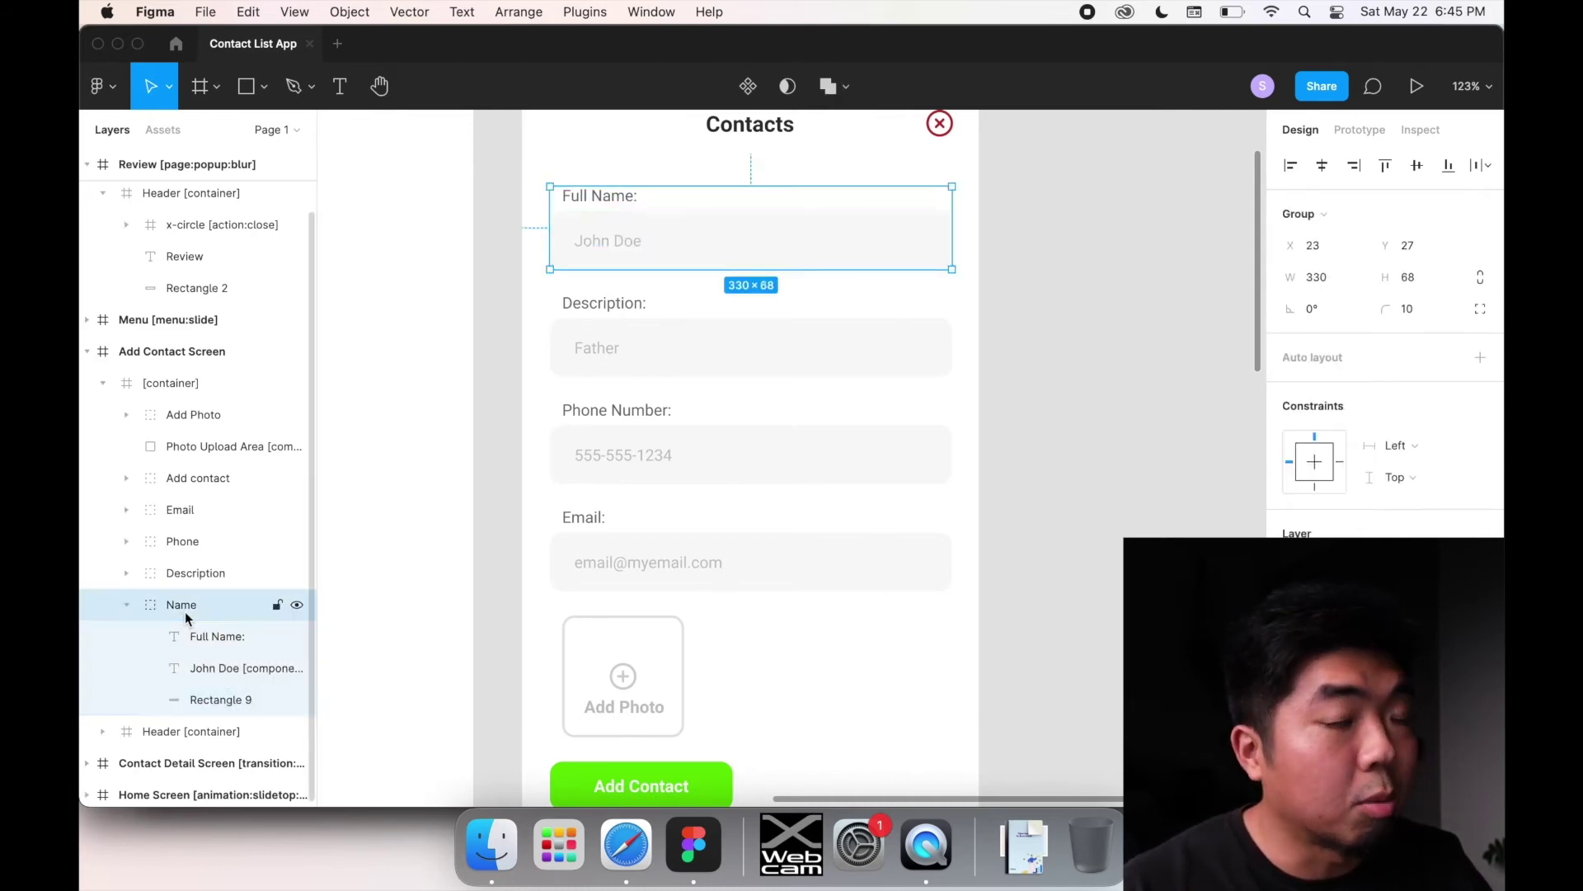
click(212, 670)
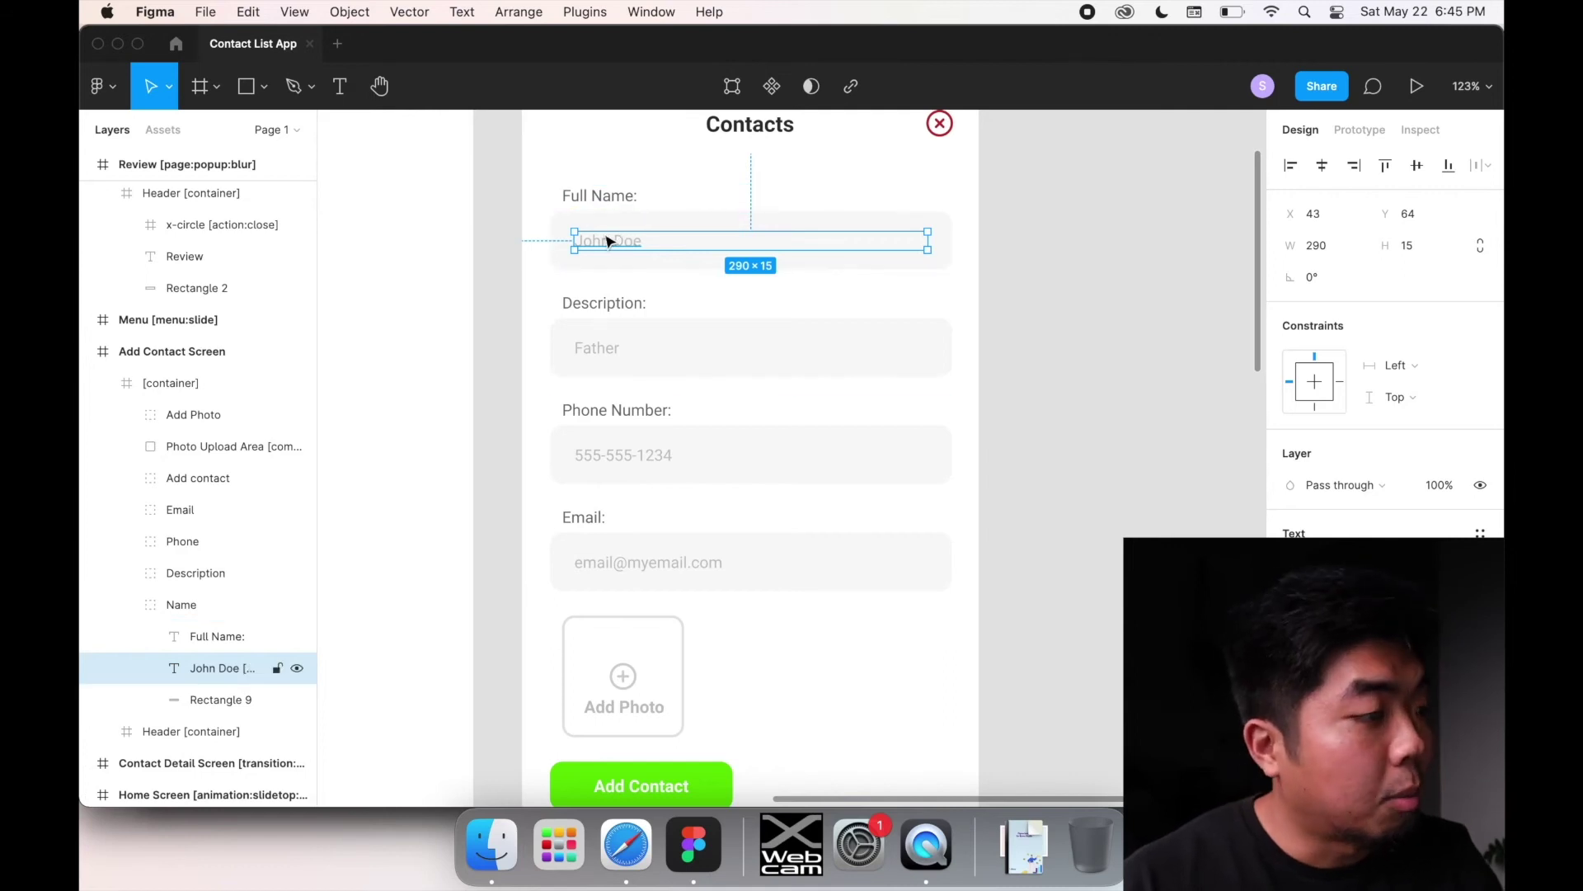
click(127, 608)
Tag the Description group's Father placeholder layer [component:input-text], checking the tag in Notion
click(127, 640)
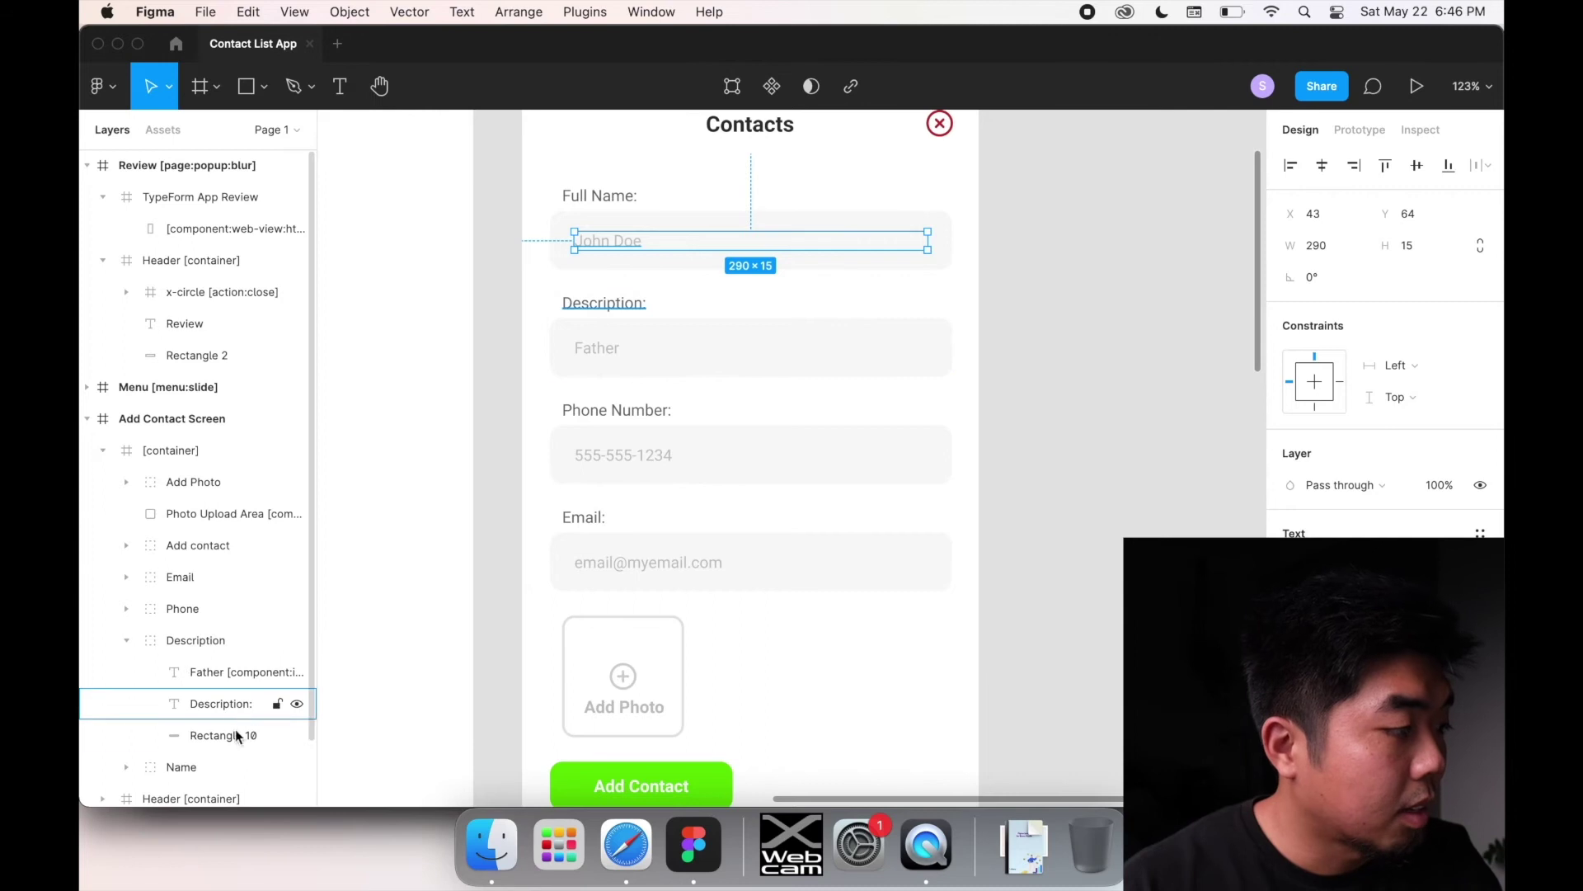
click(226, 671)
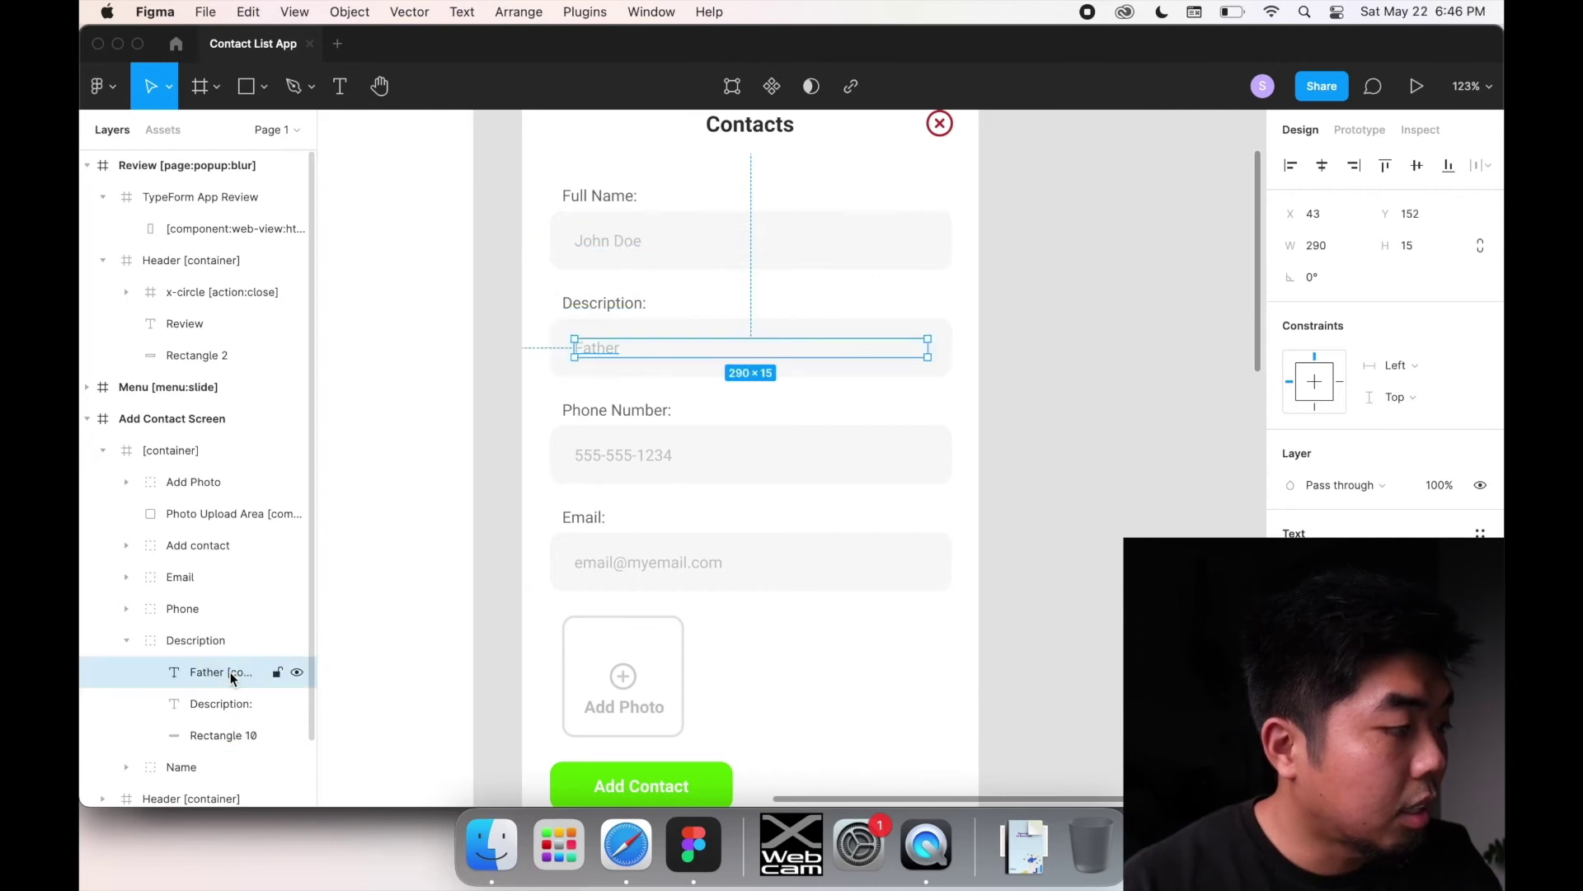
double_click(226, 672)
drag(230, 673, 282, 678)
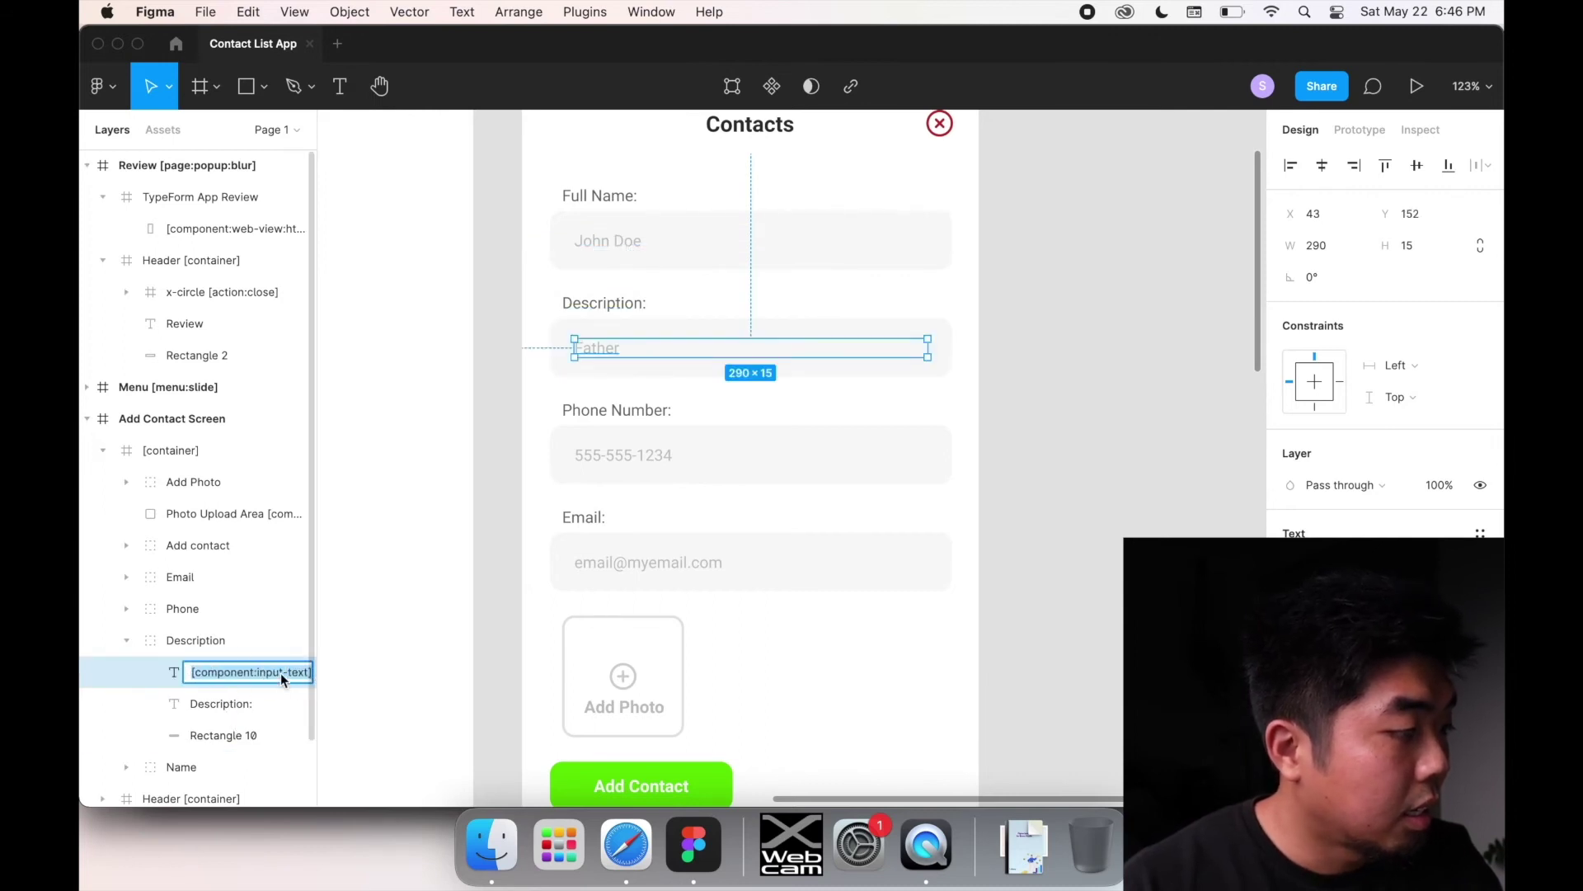
click(637, 842)
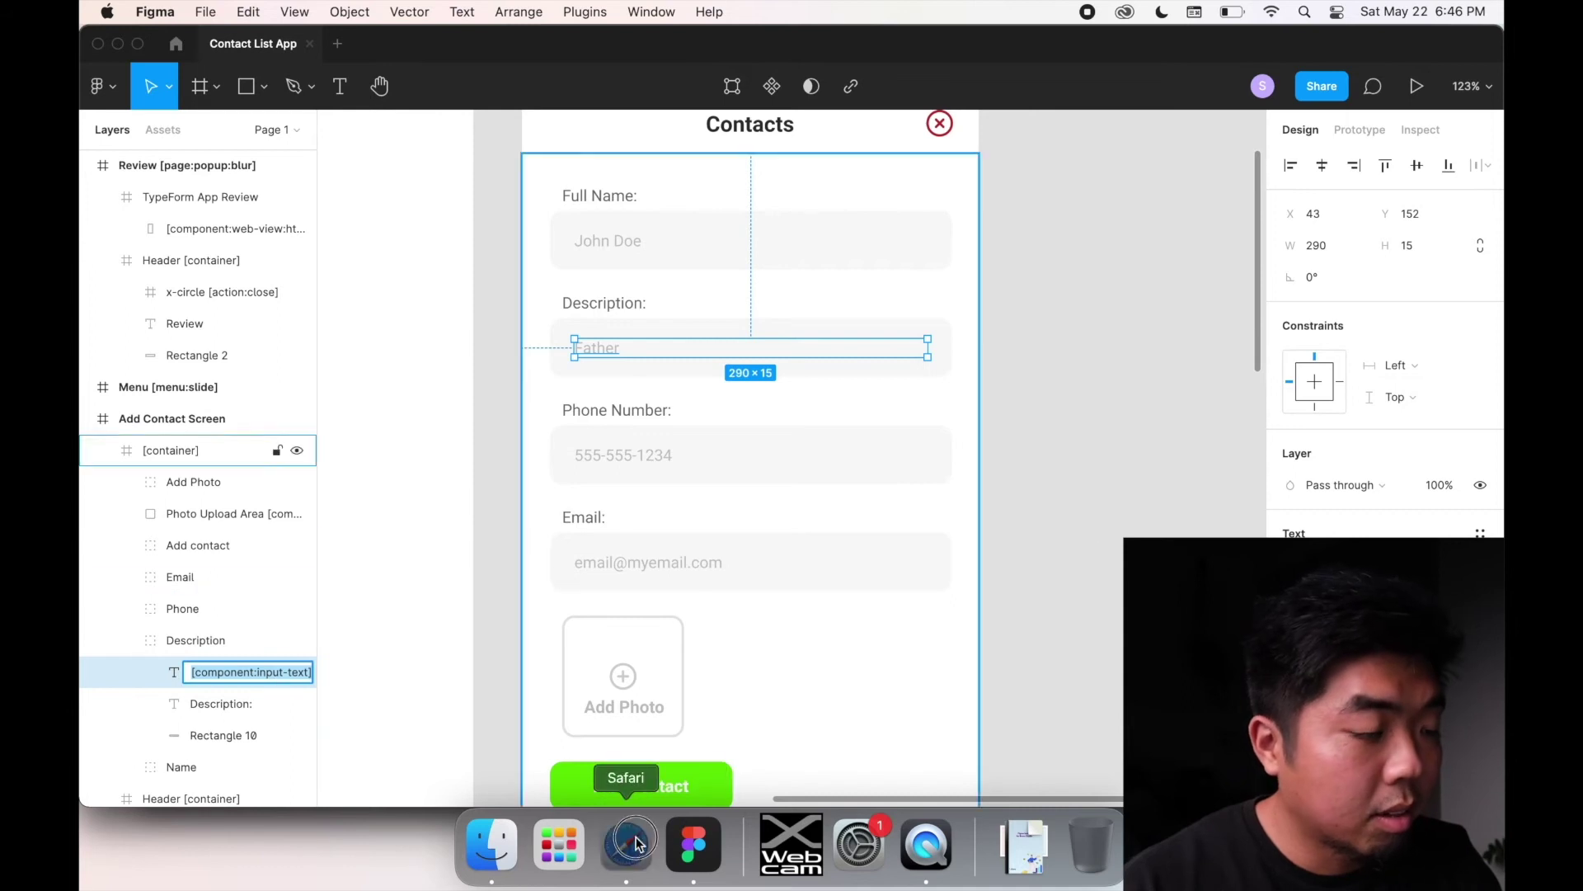
scroll(520, 342, up, 10)
scroll(578, 388, down, 4)
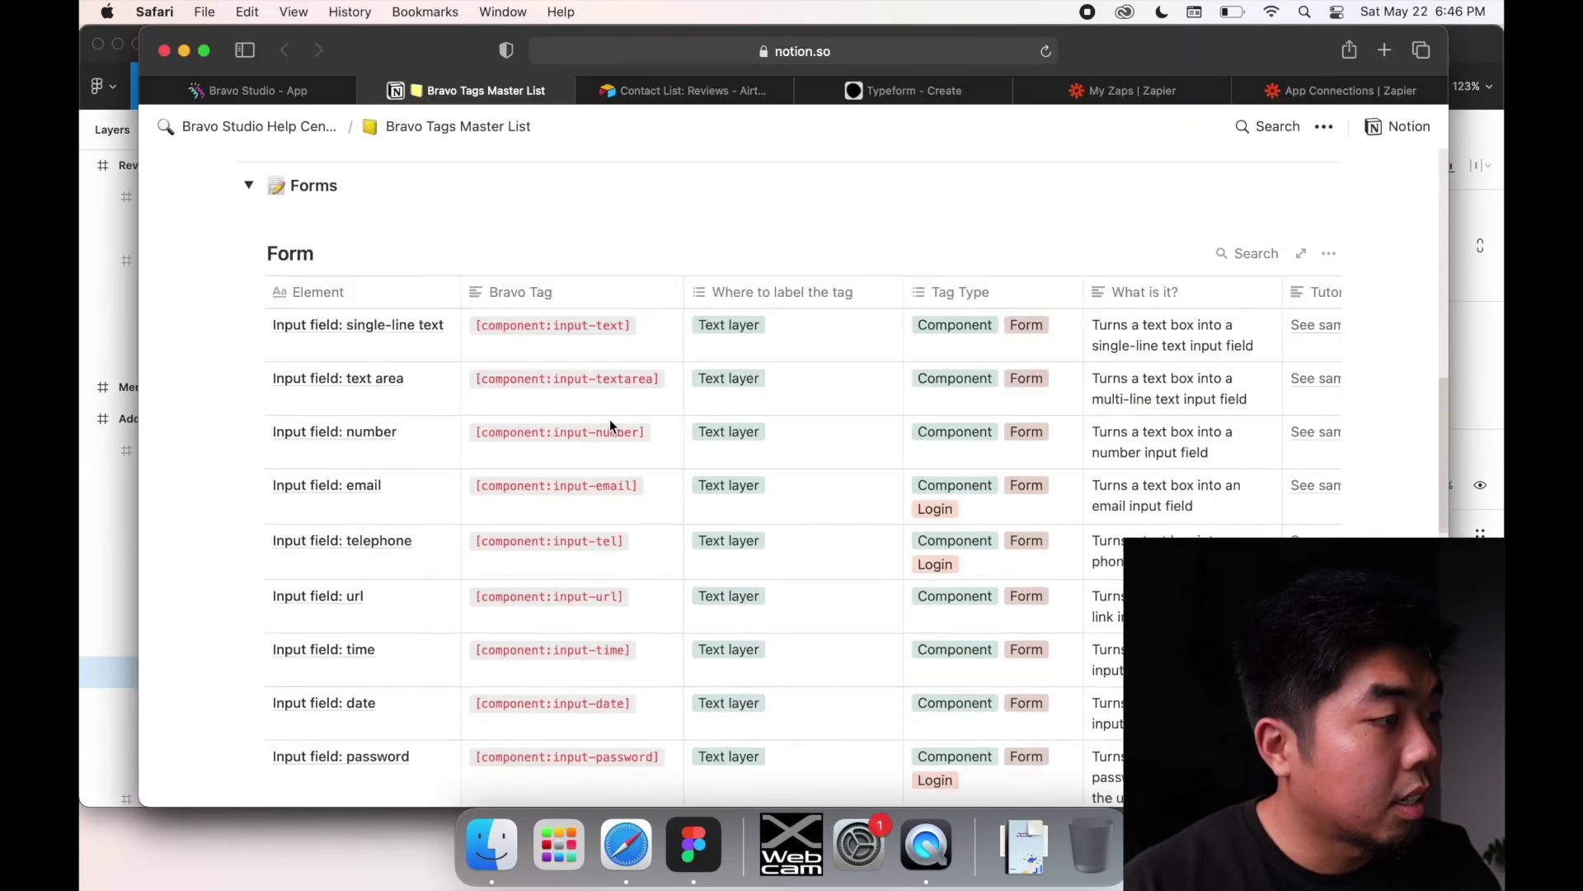
click(122, 529)
click(124, 640)
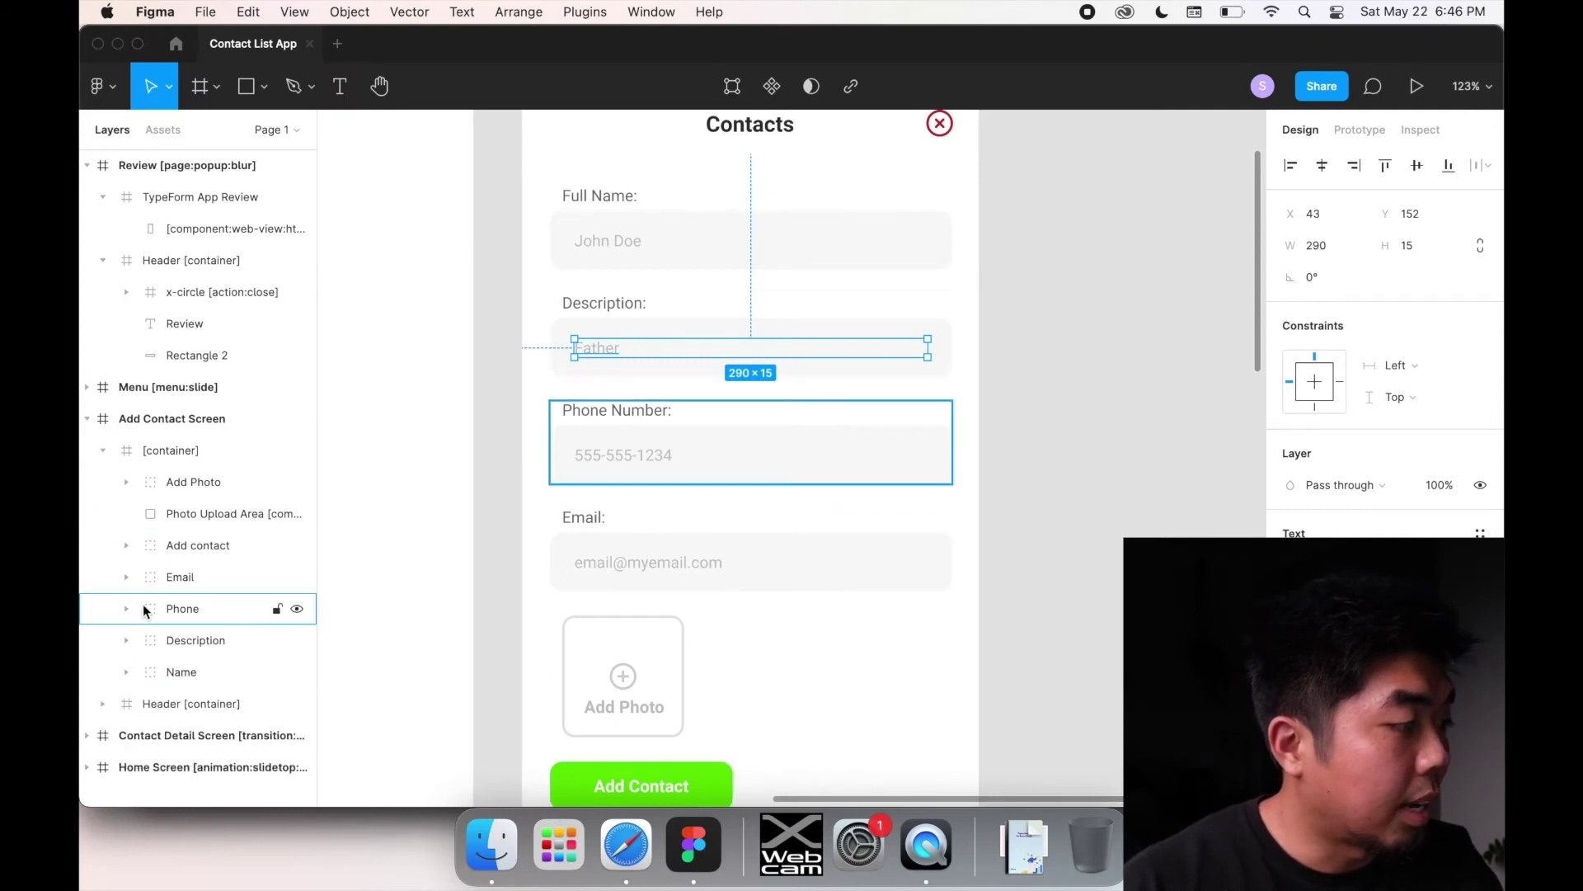
click(127, 609)
click(198, 640)
double_click(224, 640)
mouse_move(285, 647)
mouse_down()
mouse_move(357, 646)
mouse_move(300, 647)
mouse_up()
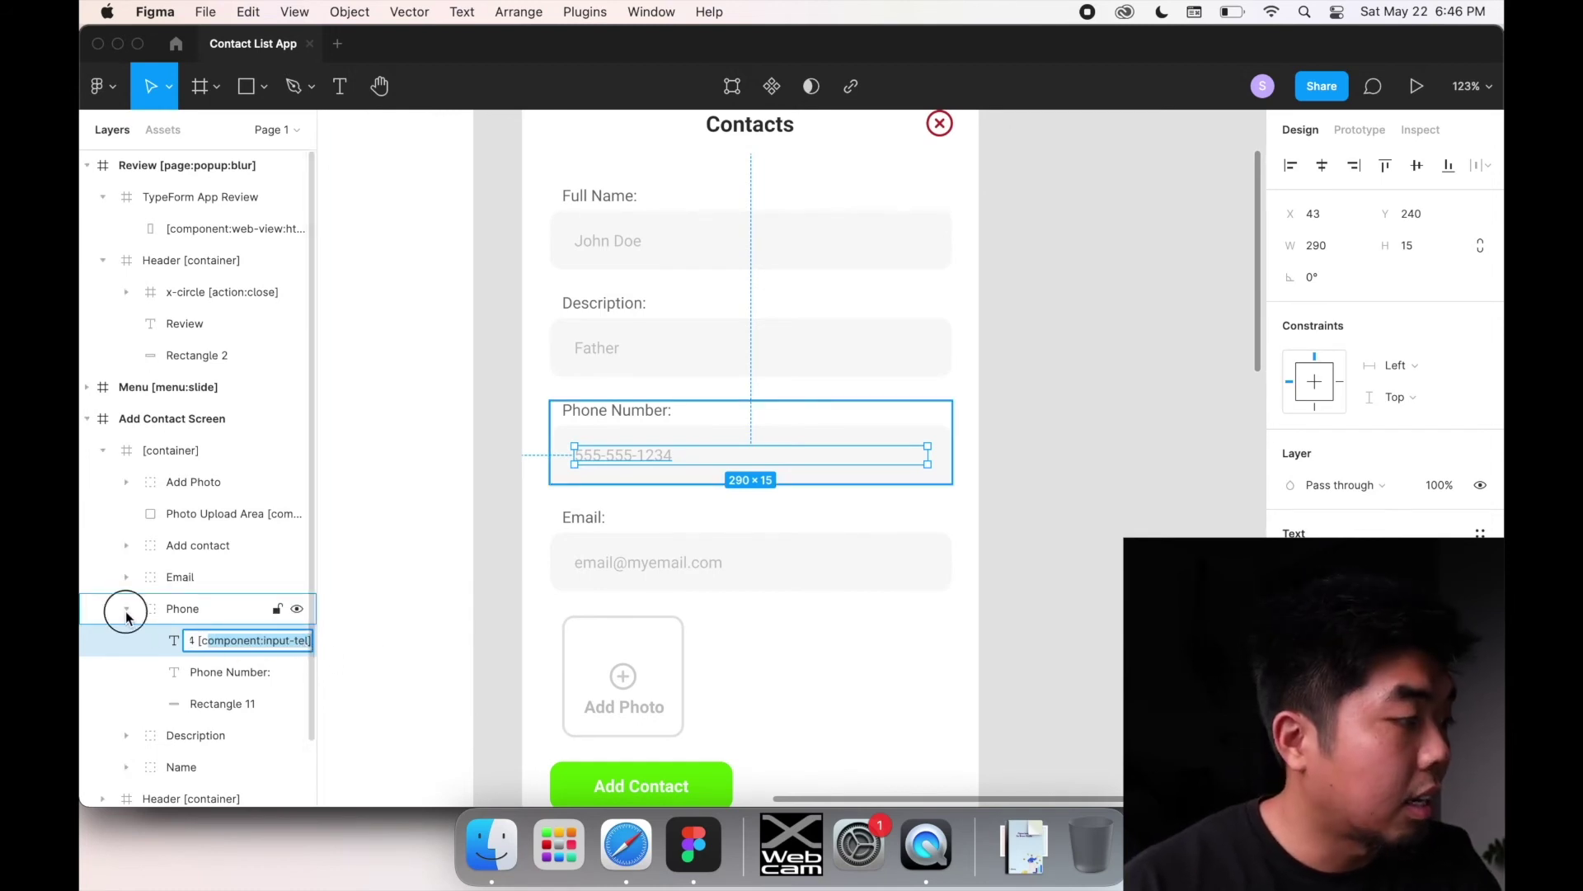
click(126, 615)
click(127, 576)
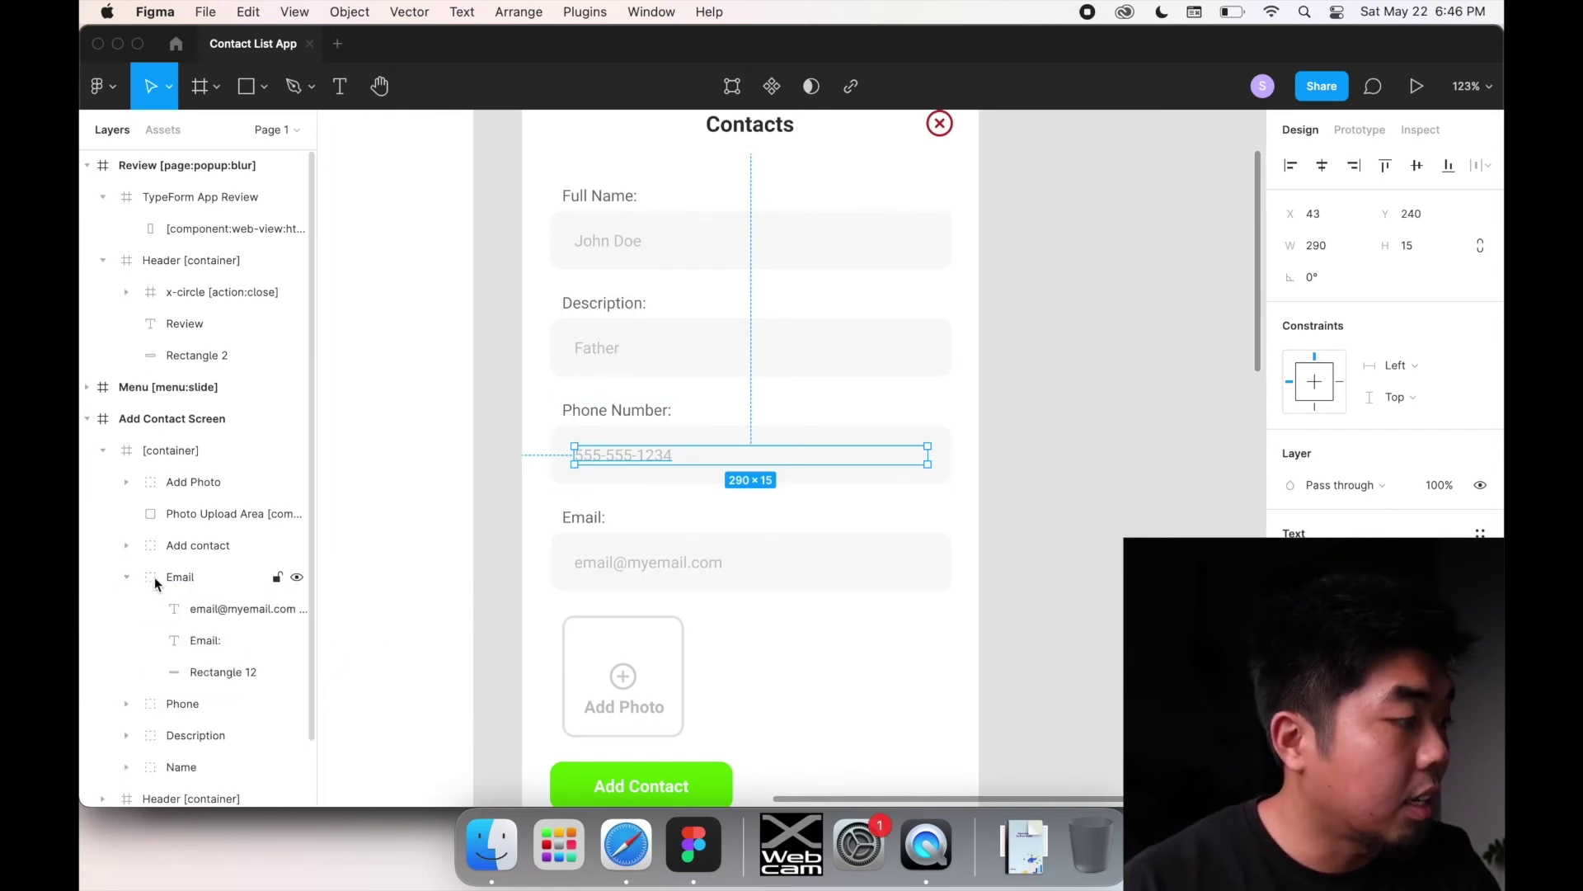
click(231, 609)
double_click(231, 608)
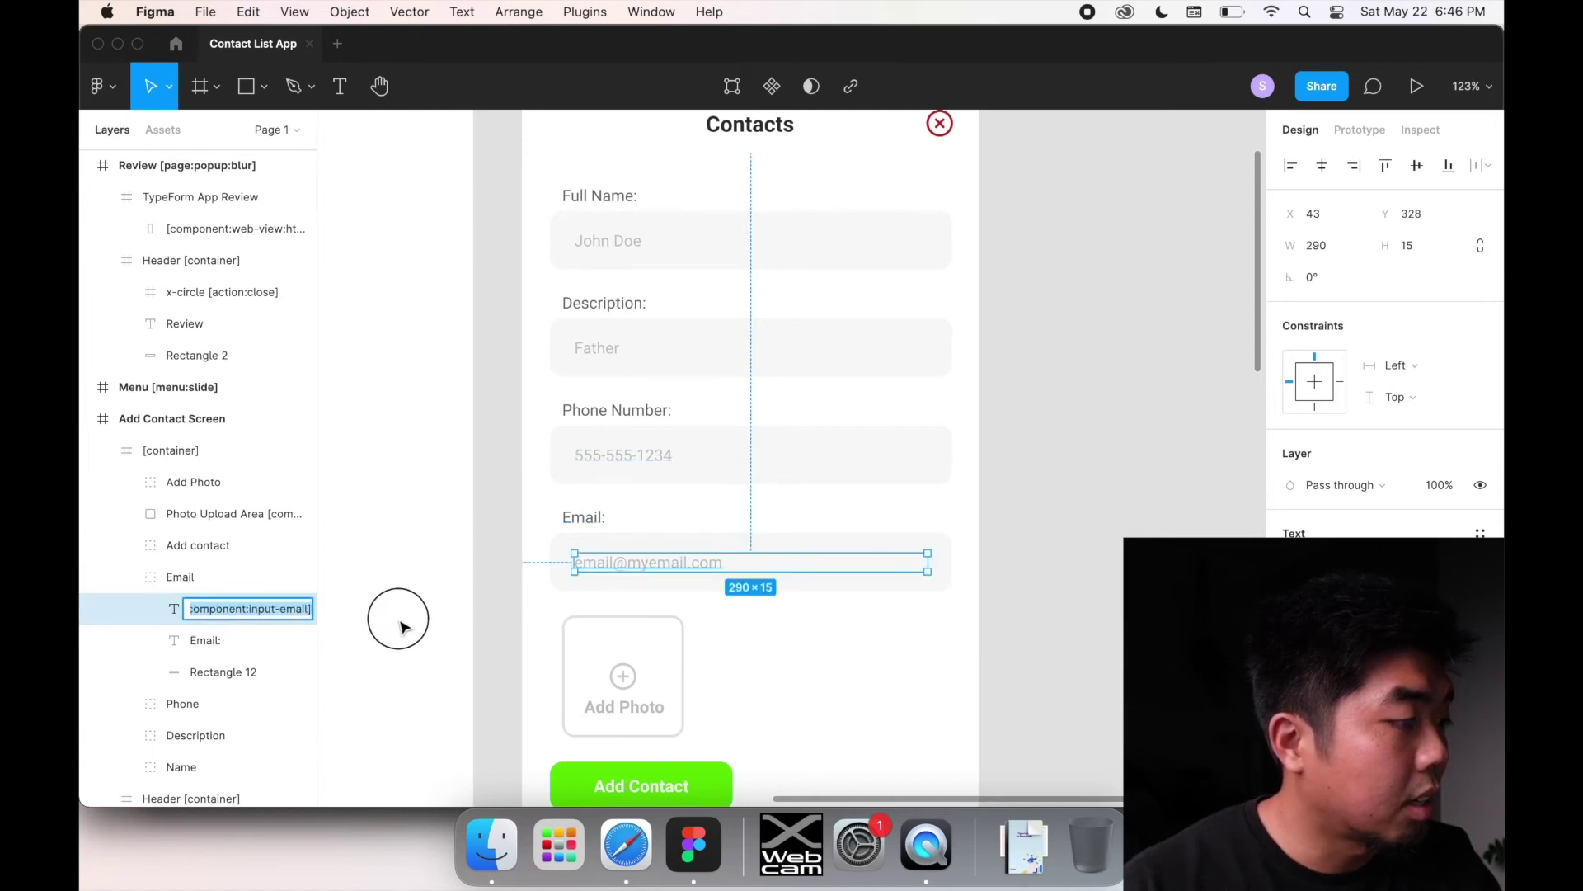
click(127, 577)
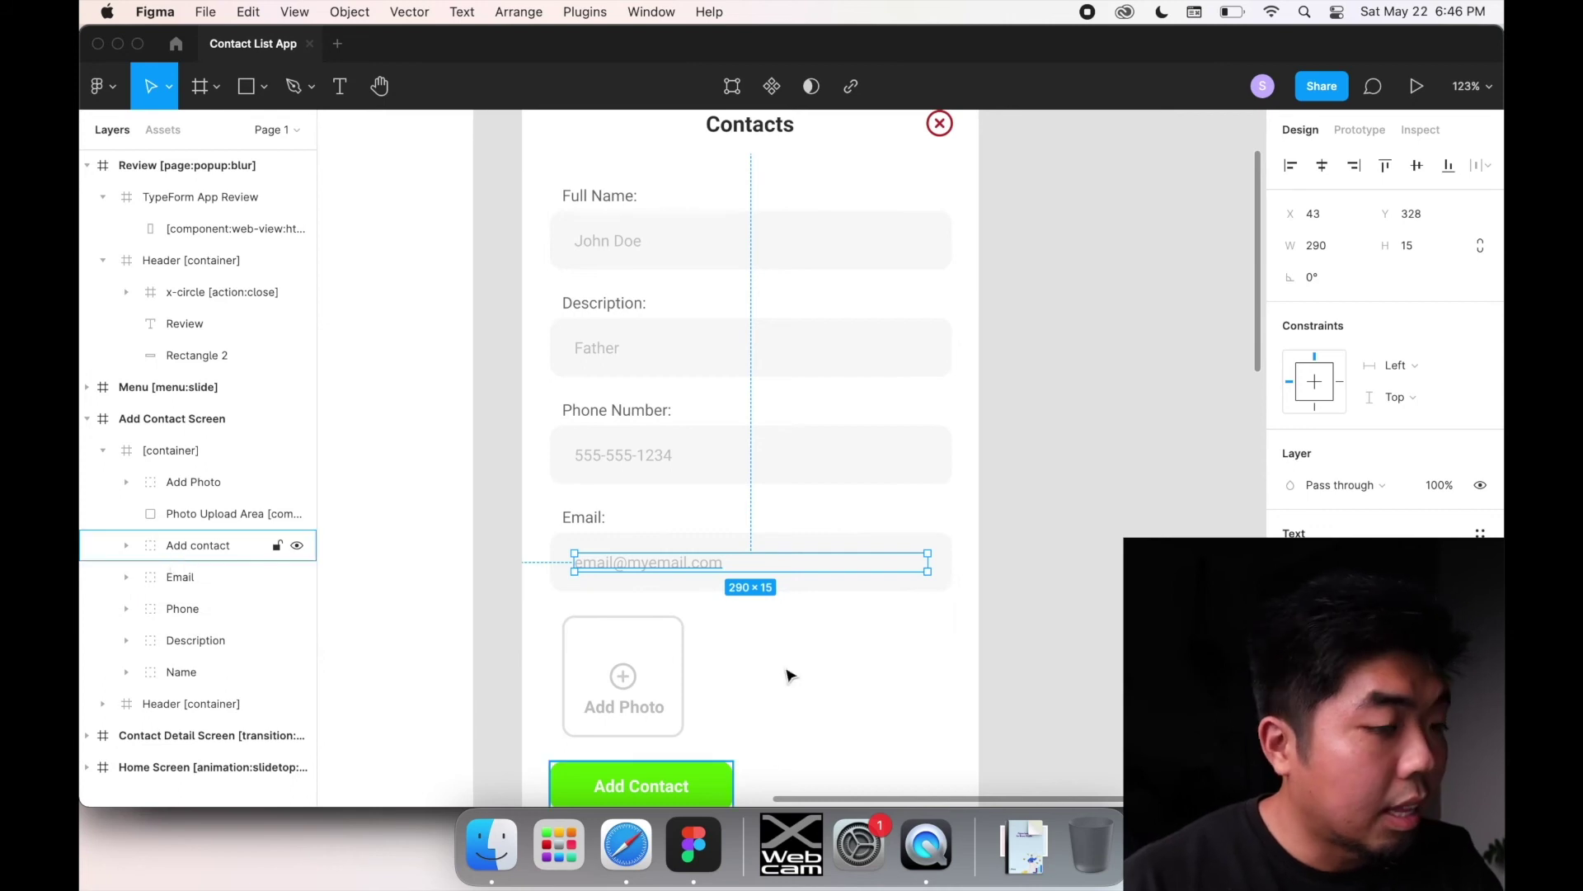
click(626, 845)
scroll(646, 579, down, 6)
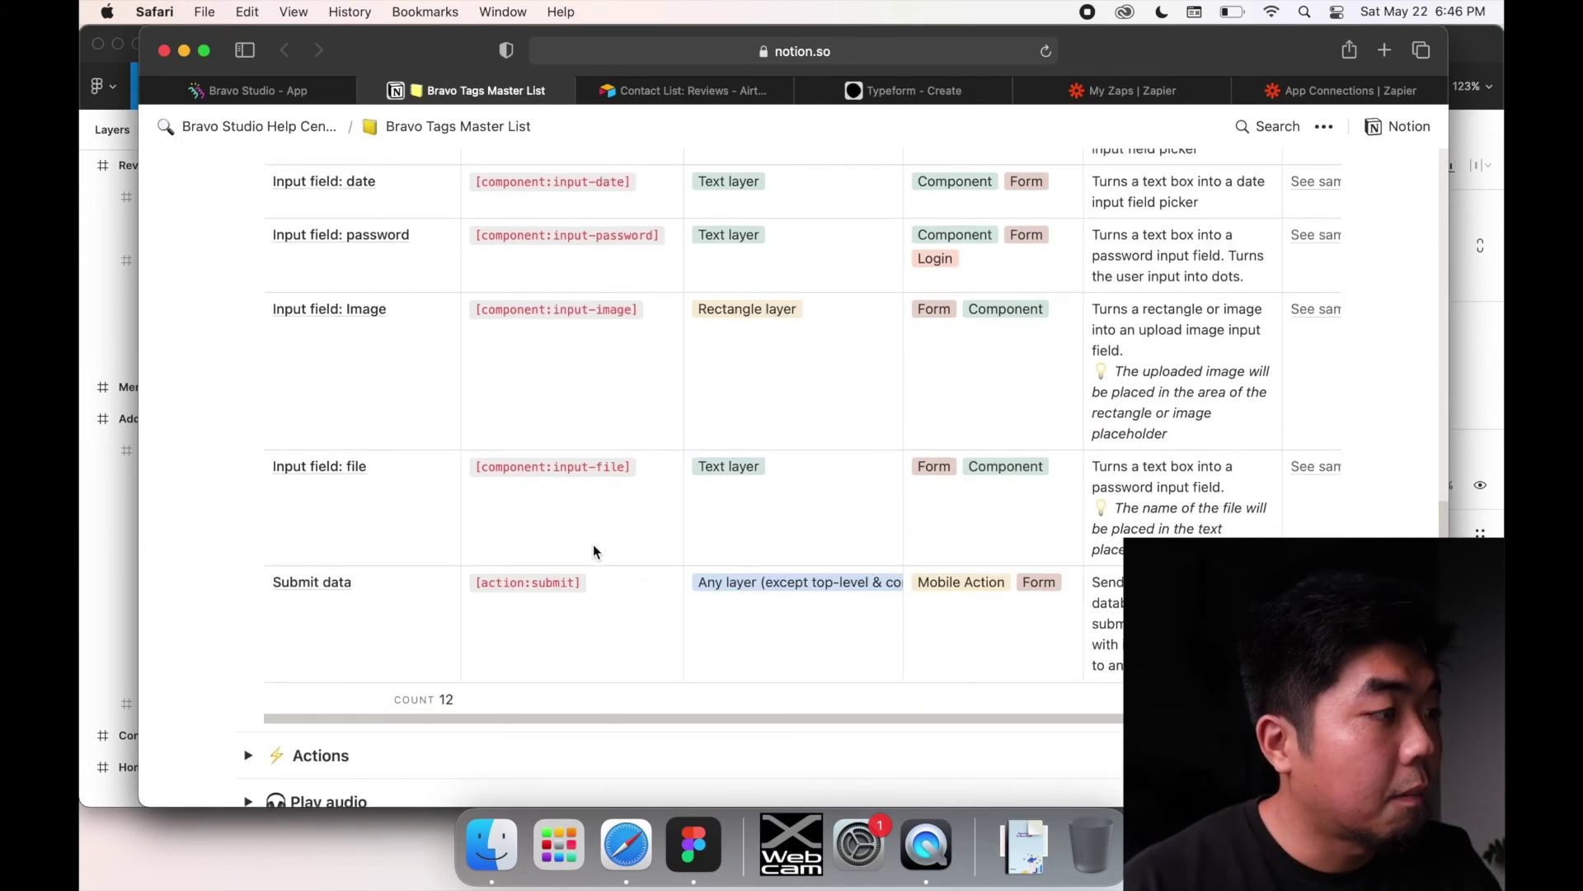
scroll(592, 544, up, 3)
scroll(592, 544, down, 3)
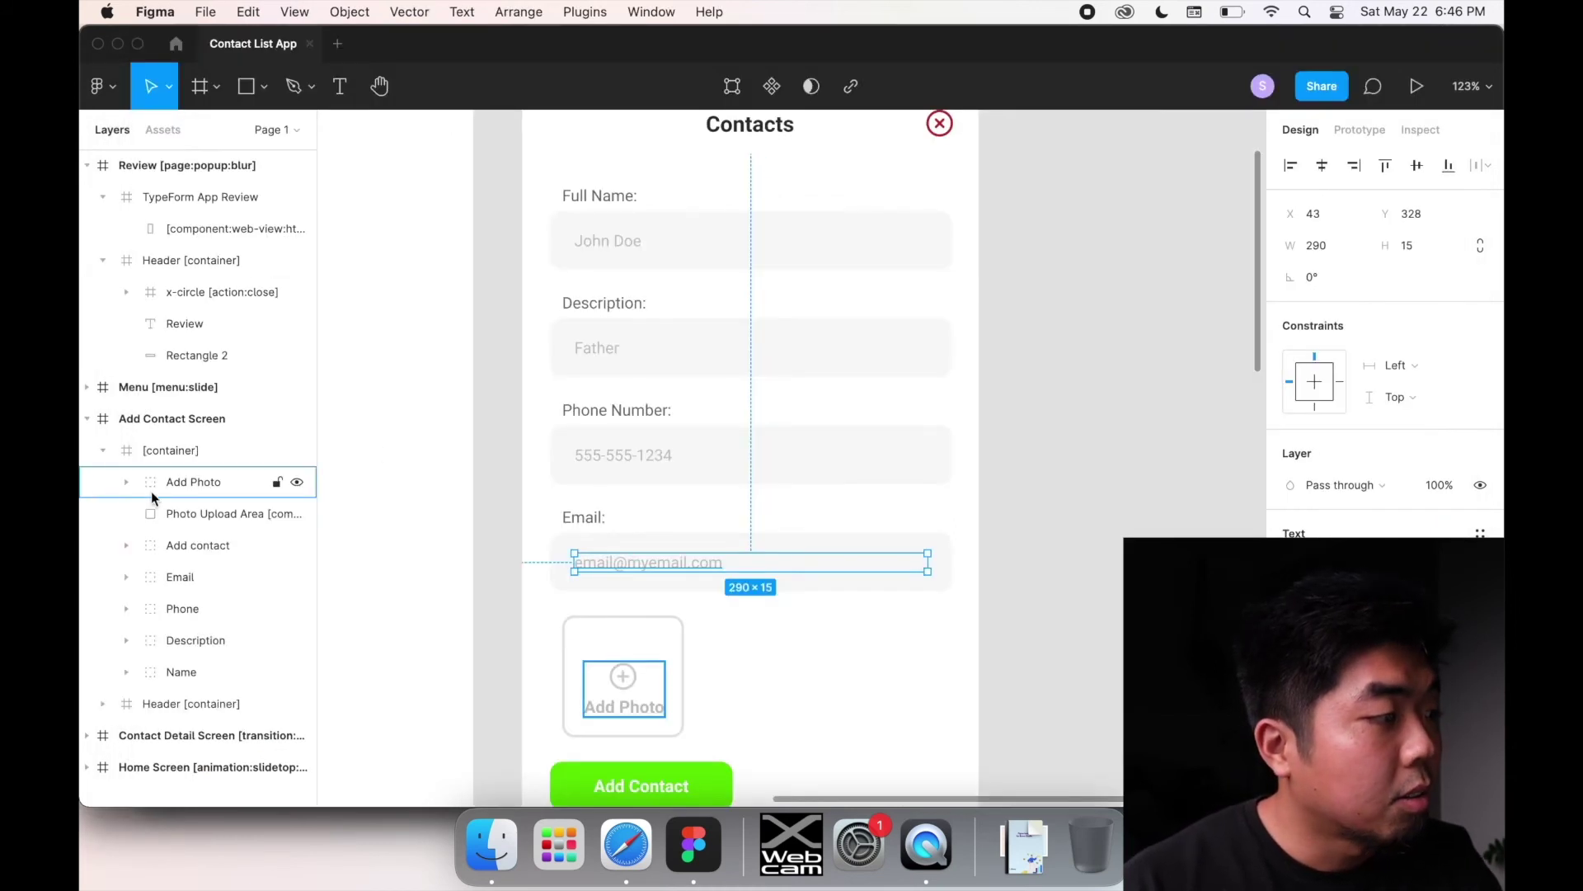
Rename the photo upload rectangle to 'Photo Upload Area [component:input-image]'
click(210, 516)
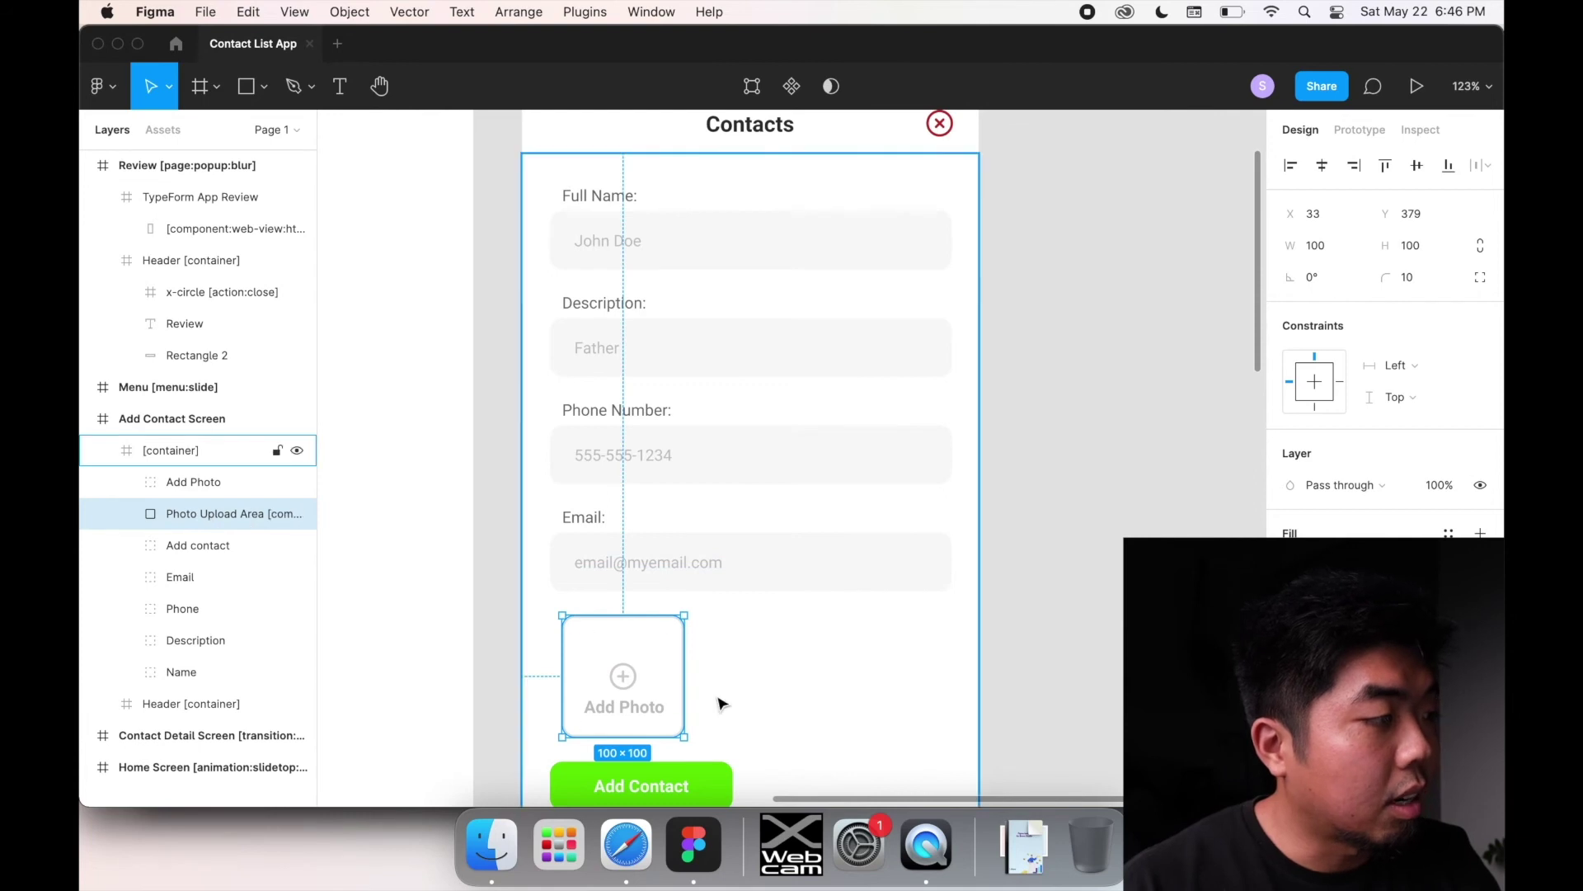
scroll(718, 700, down, 3)
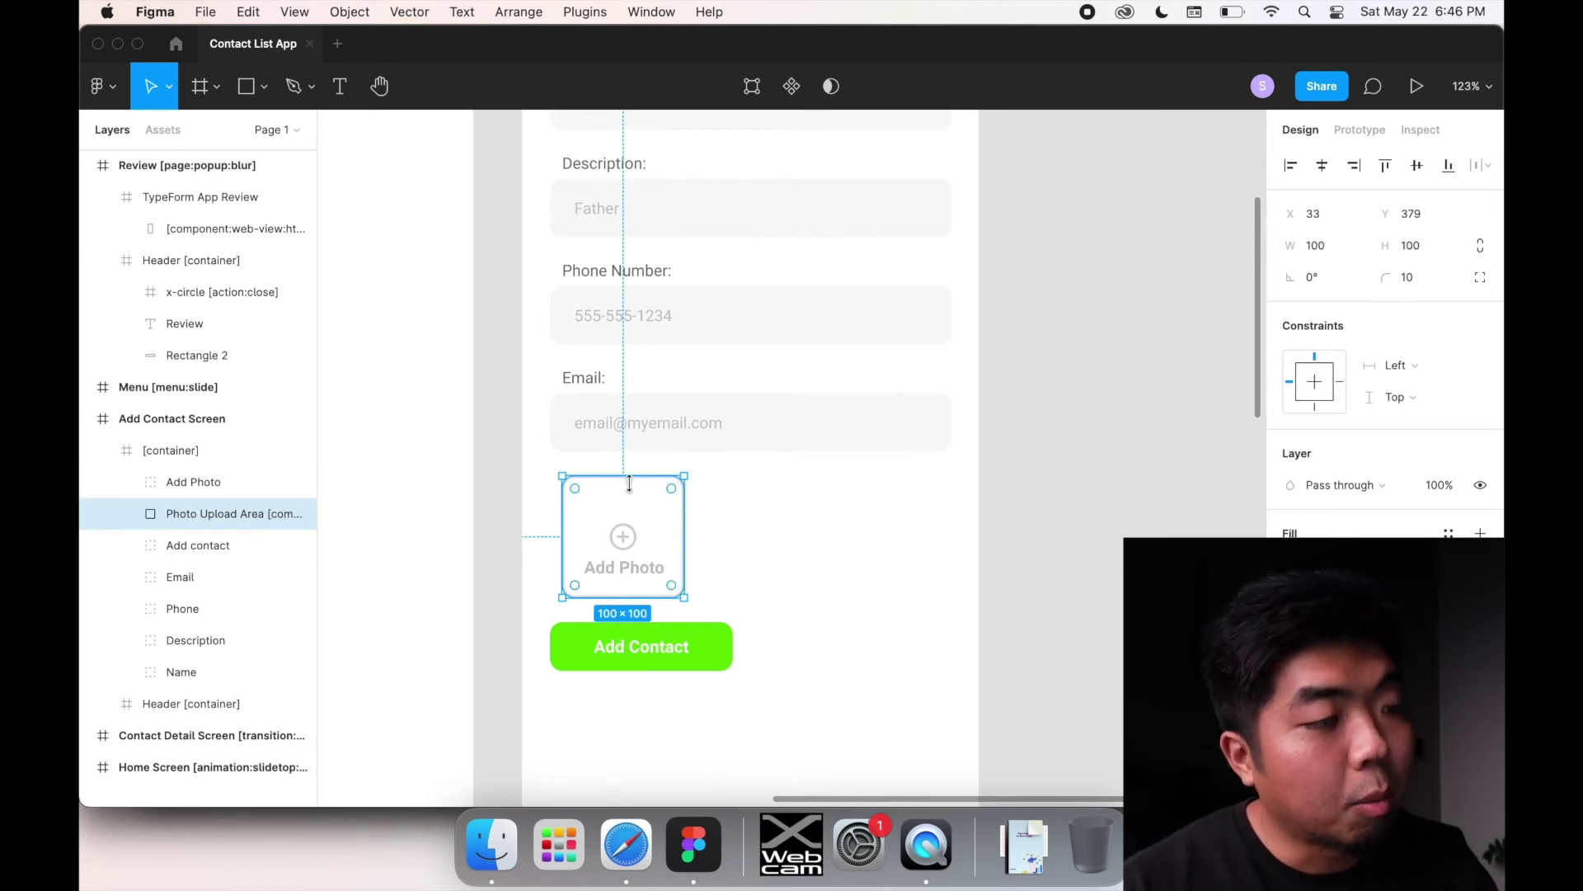
double_click(212, 515)
drag(268, 516, 364, 519)
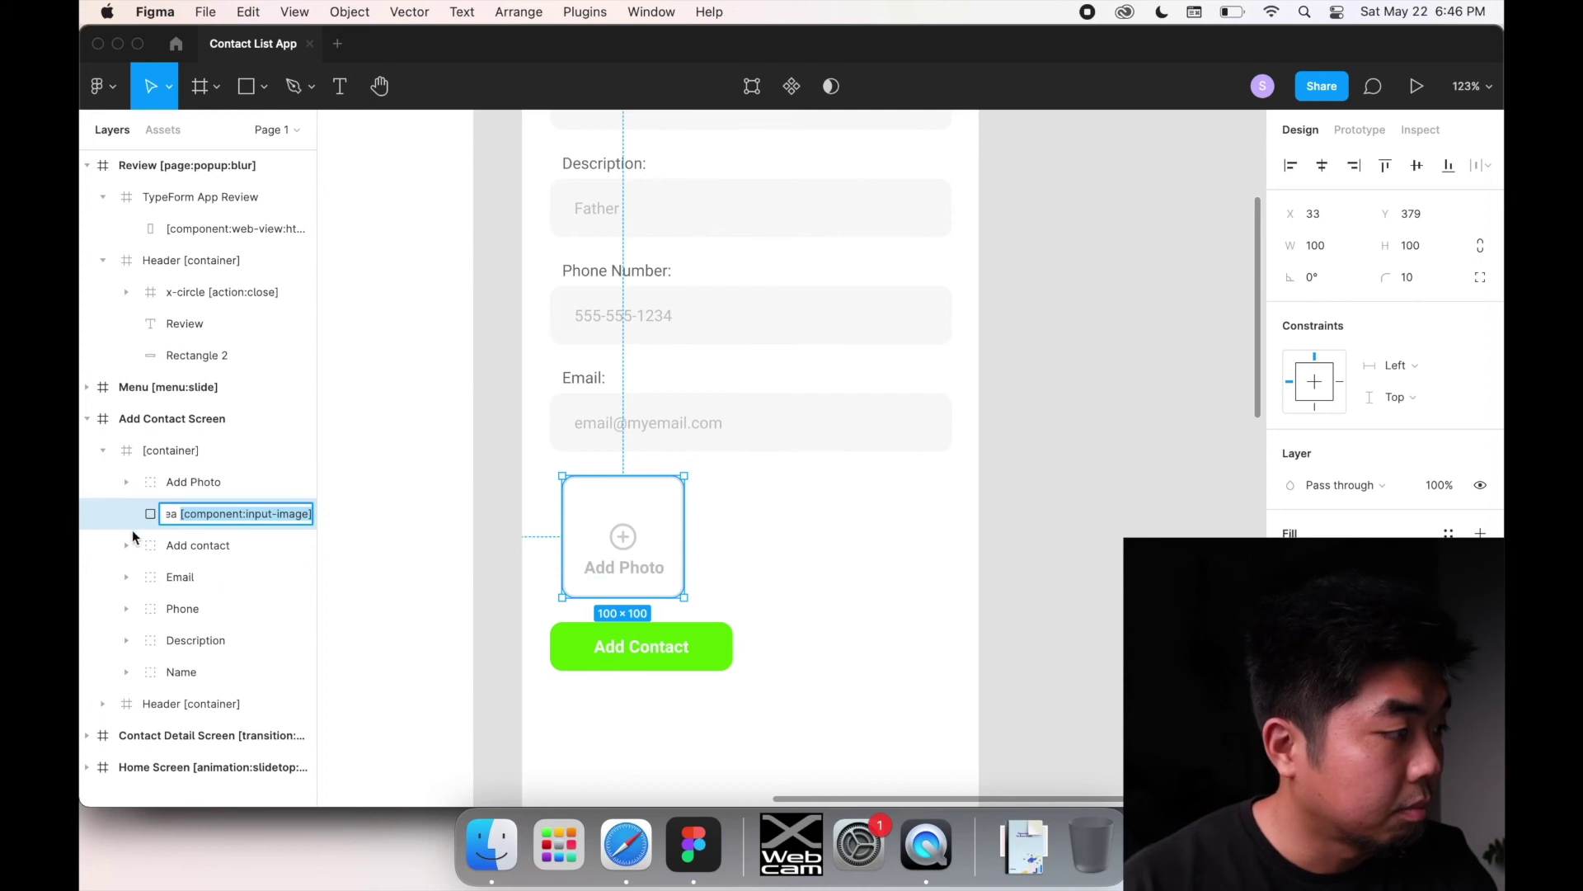
click(126, 481)
click(126, 482)
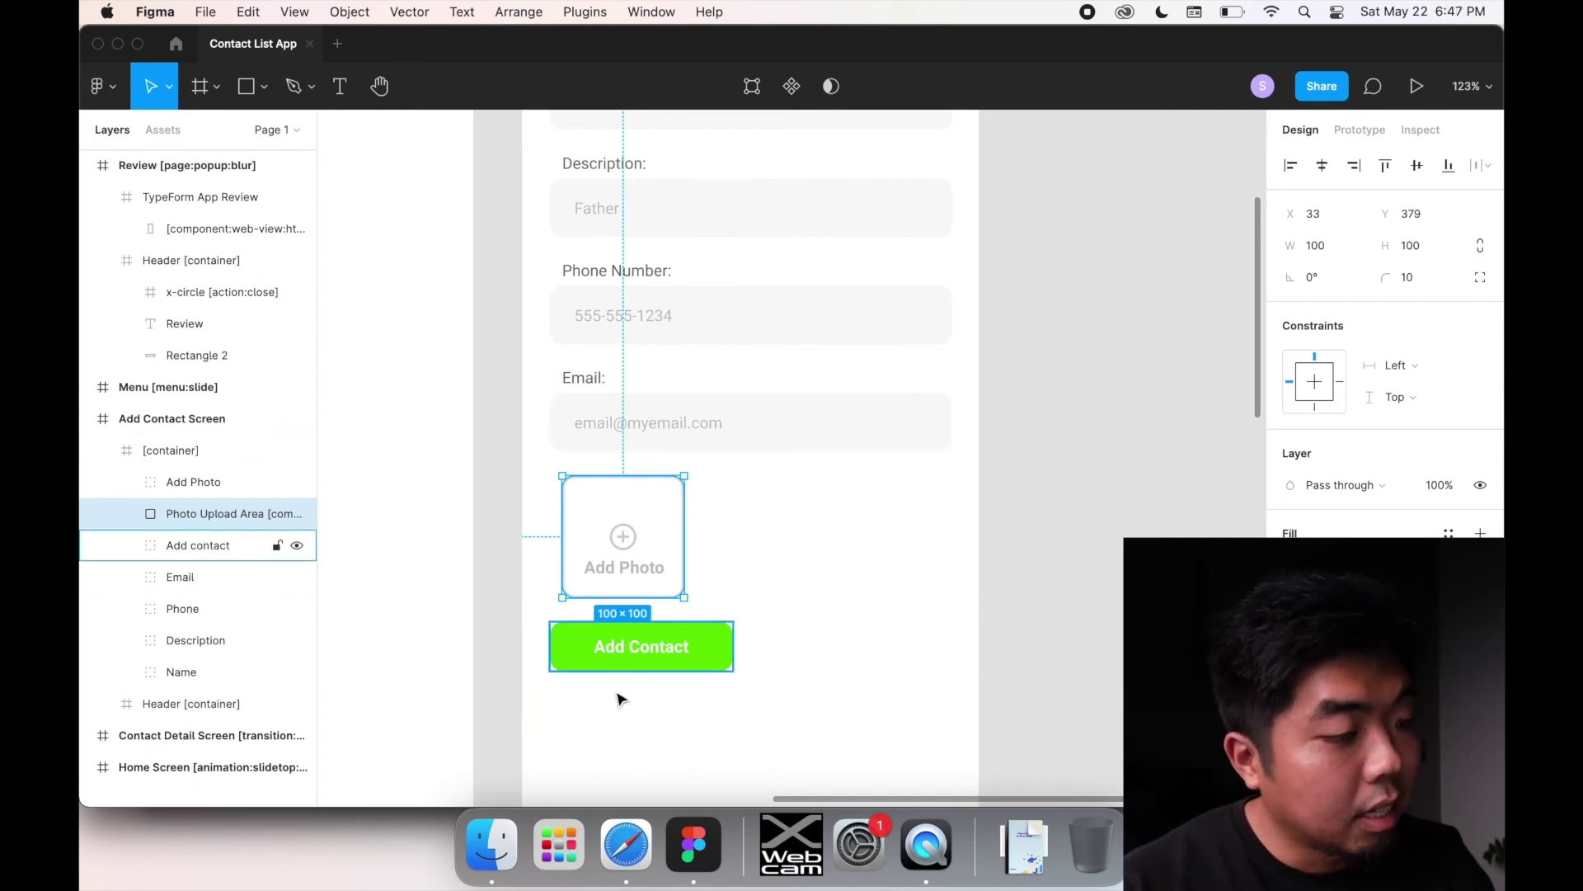
click(626, 843)
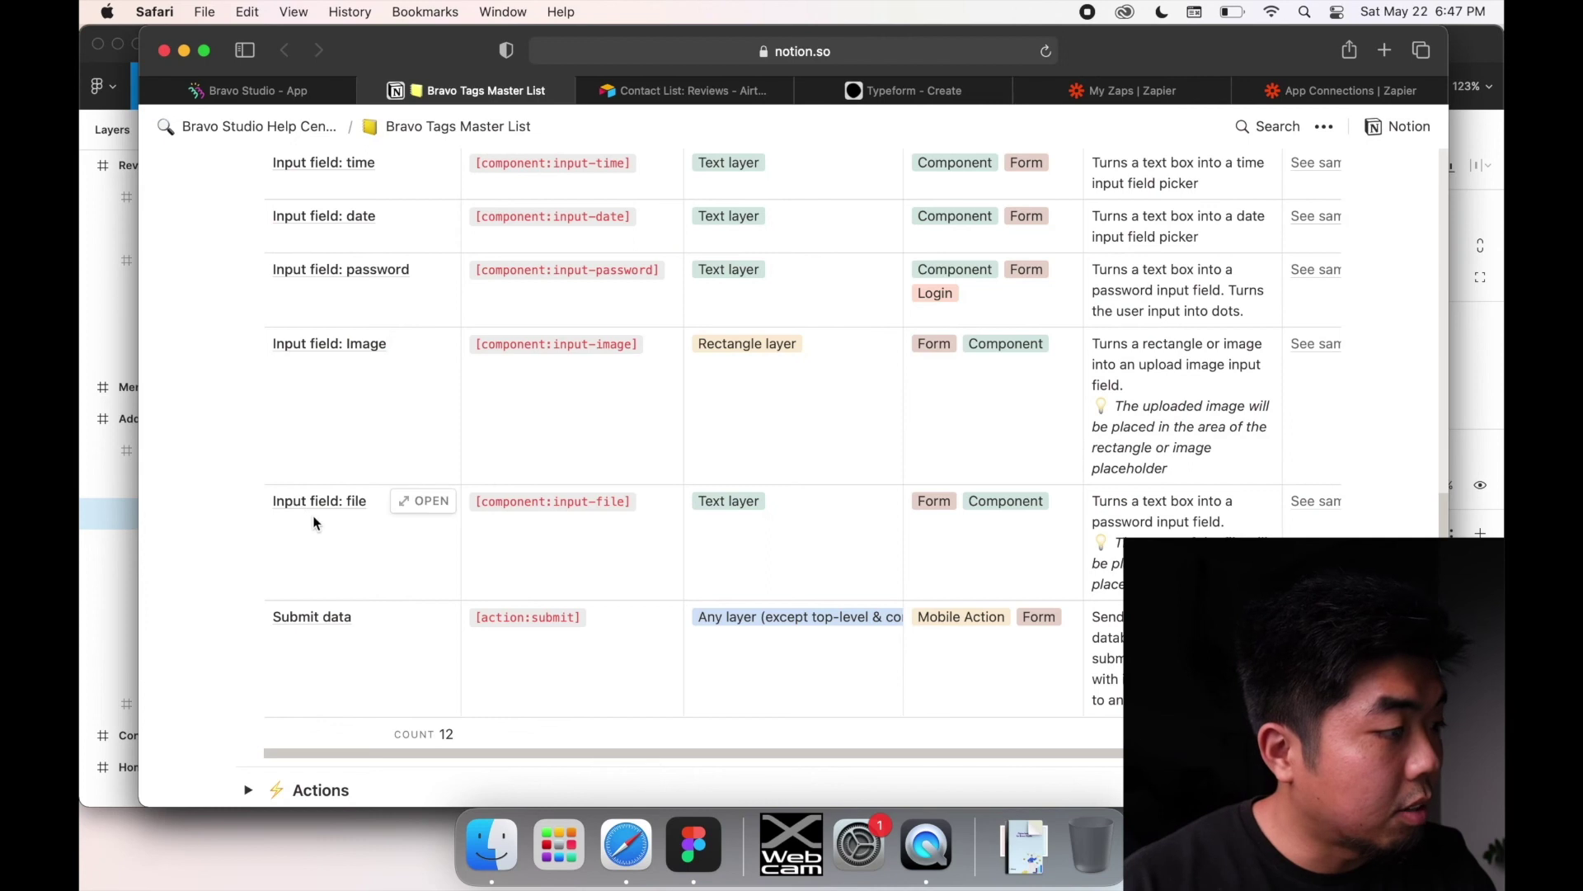
scroll(314, 523, down, 1)
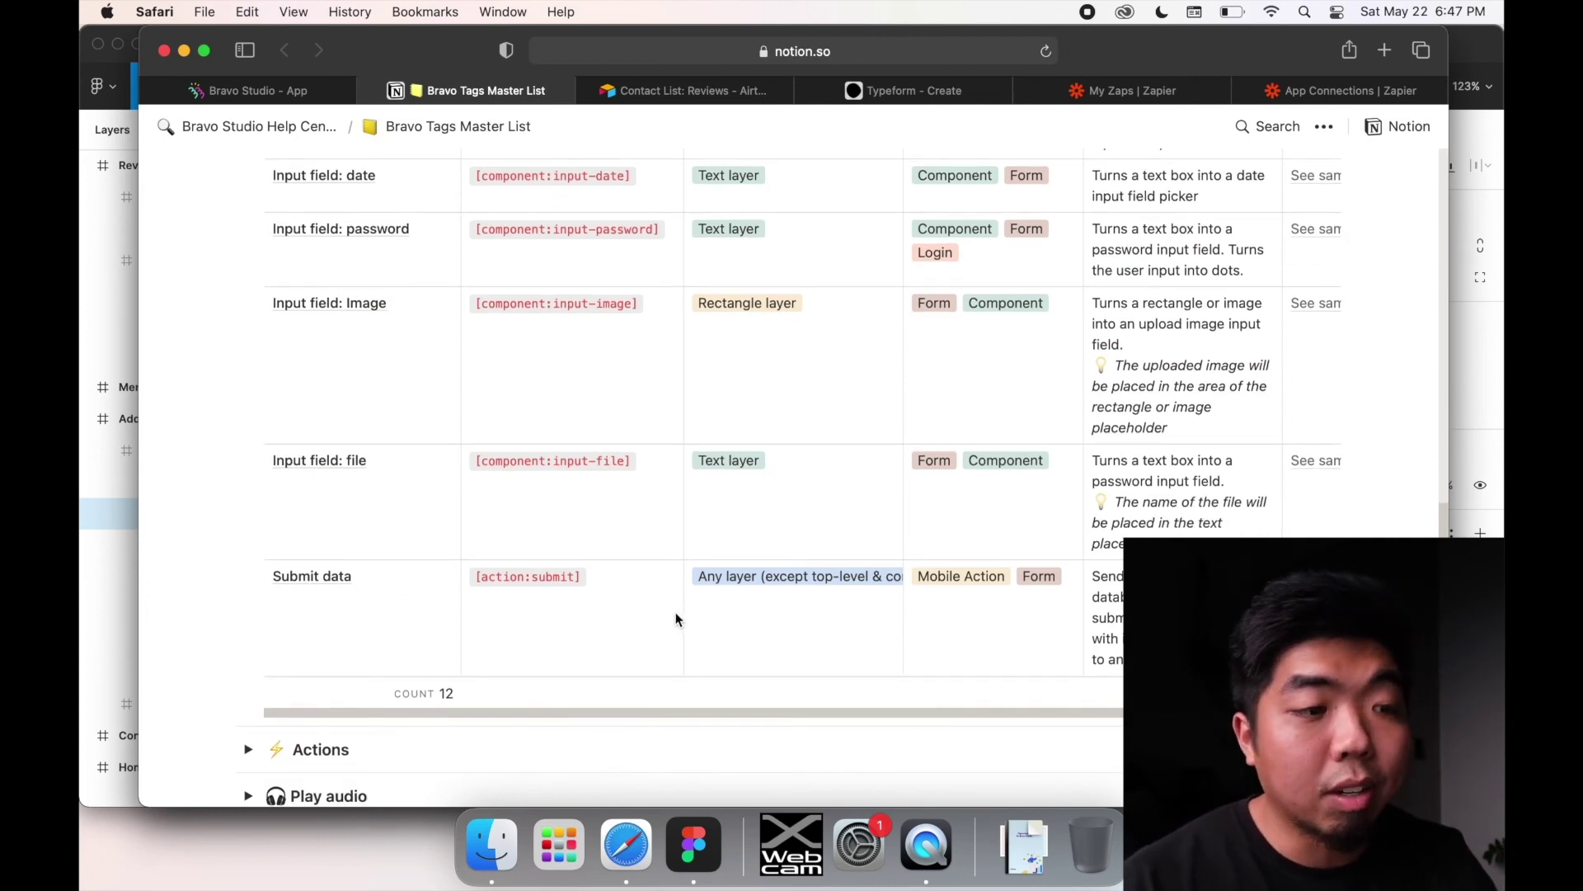
mouse_move(451, 585)
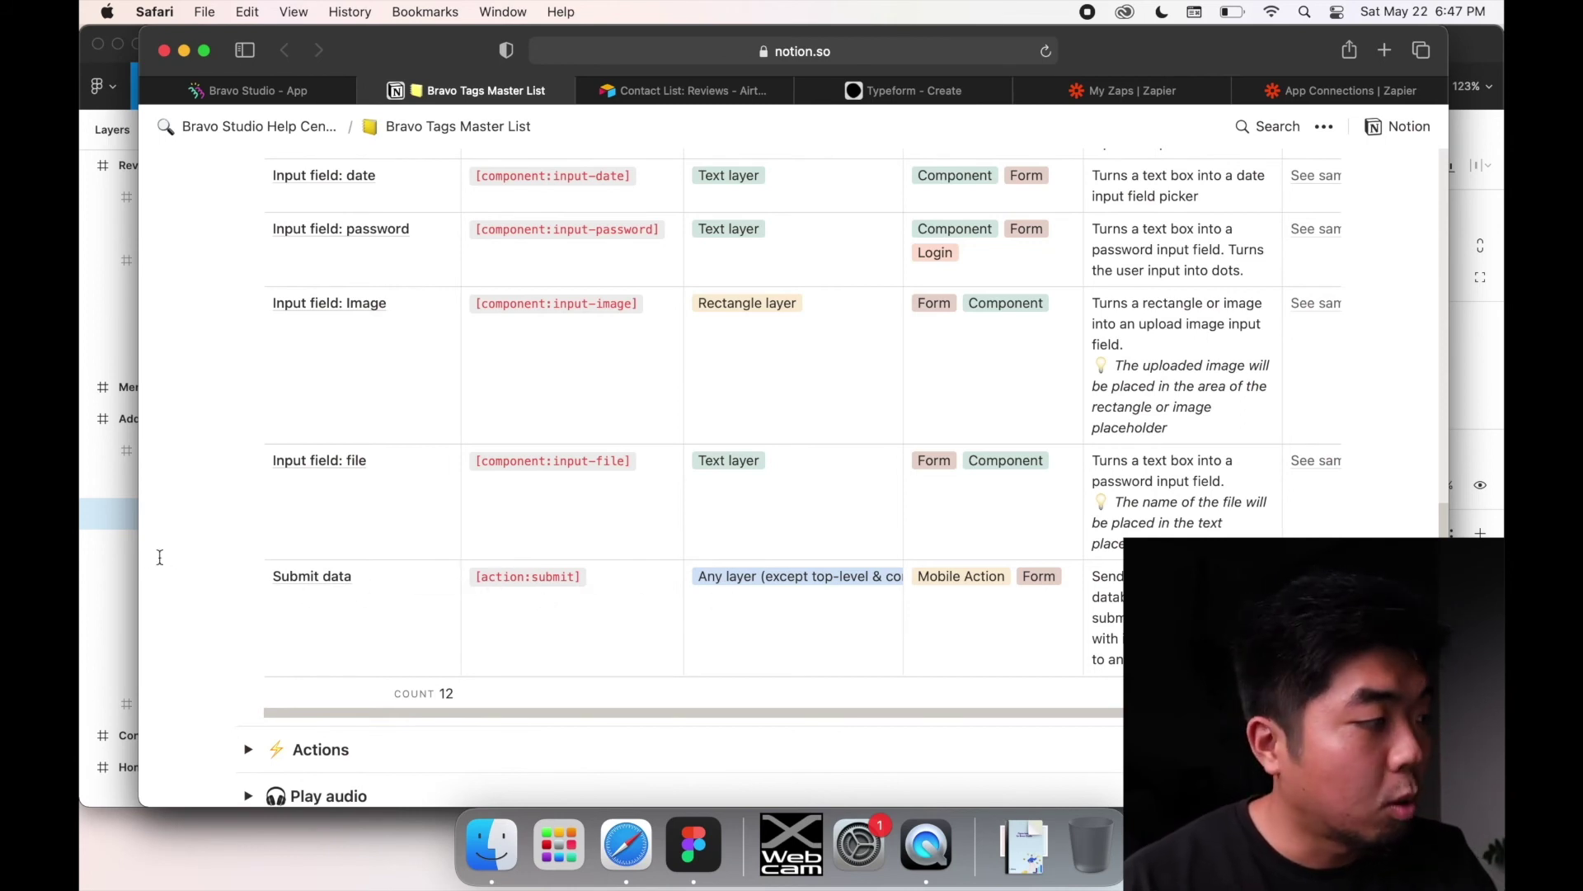
click(112, 556)
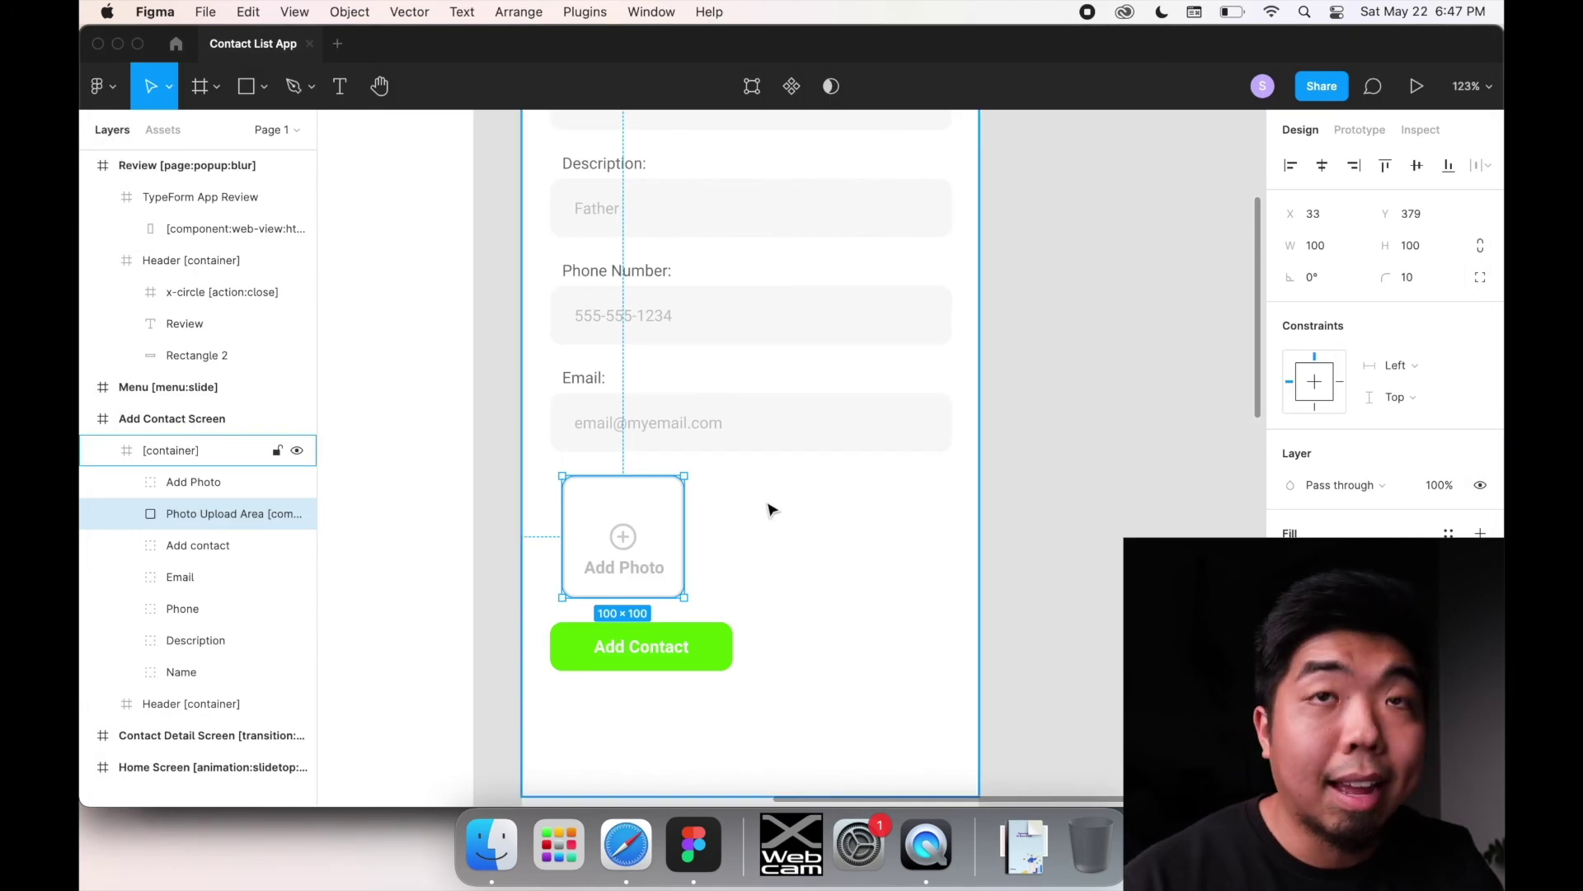
Verify the Add Contact button's text layer is named 'Add Contact [action:submit]'
click(715, 646)
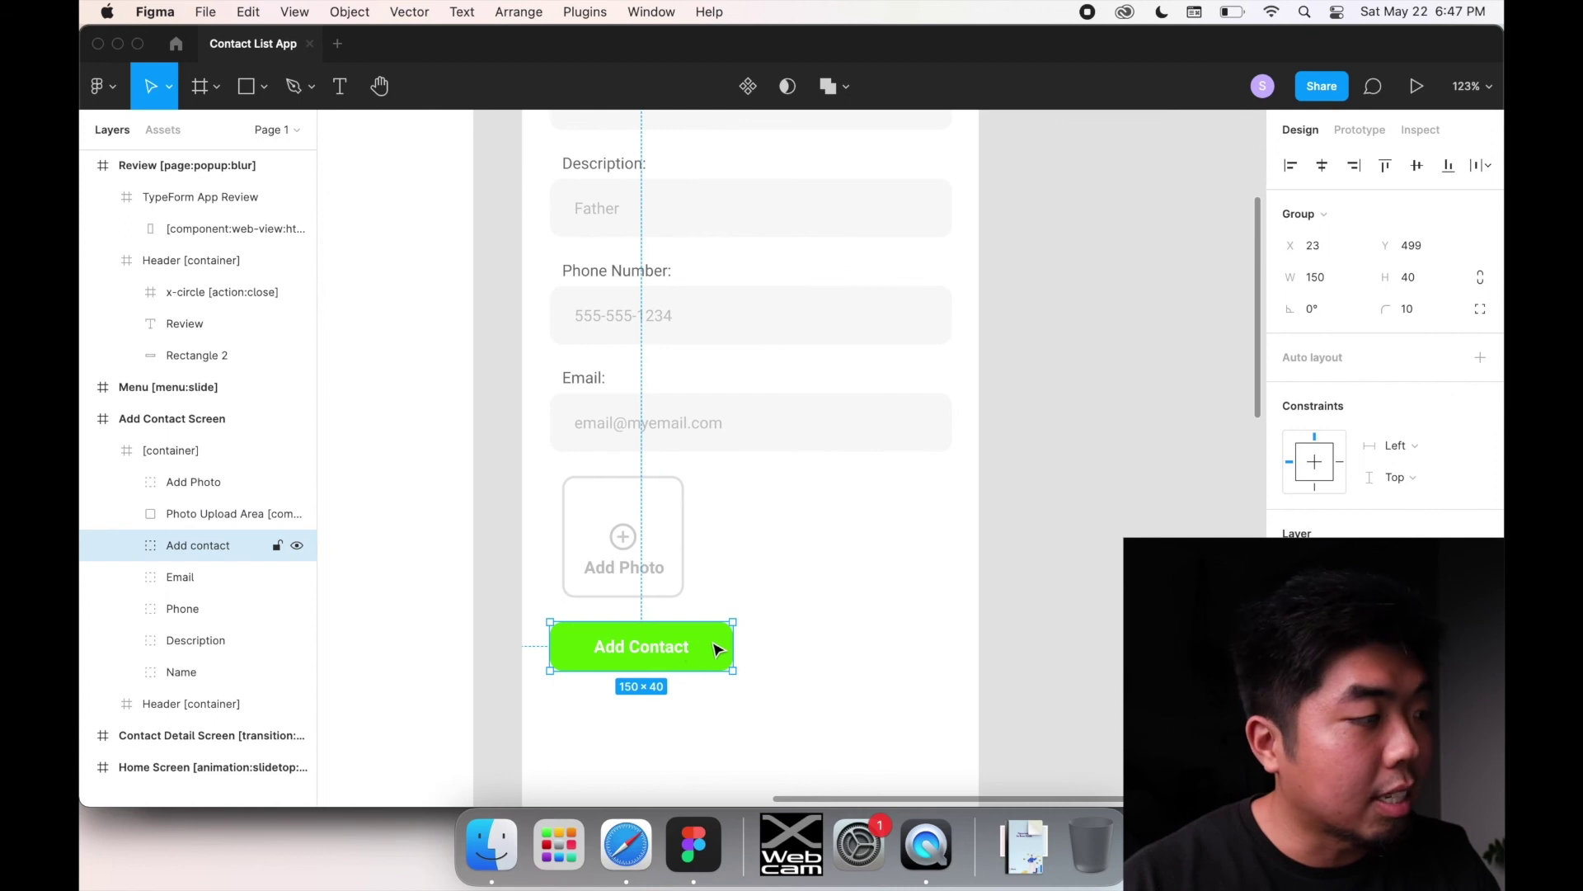
click(128, 546)
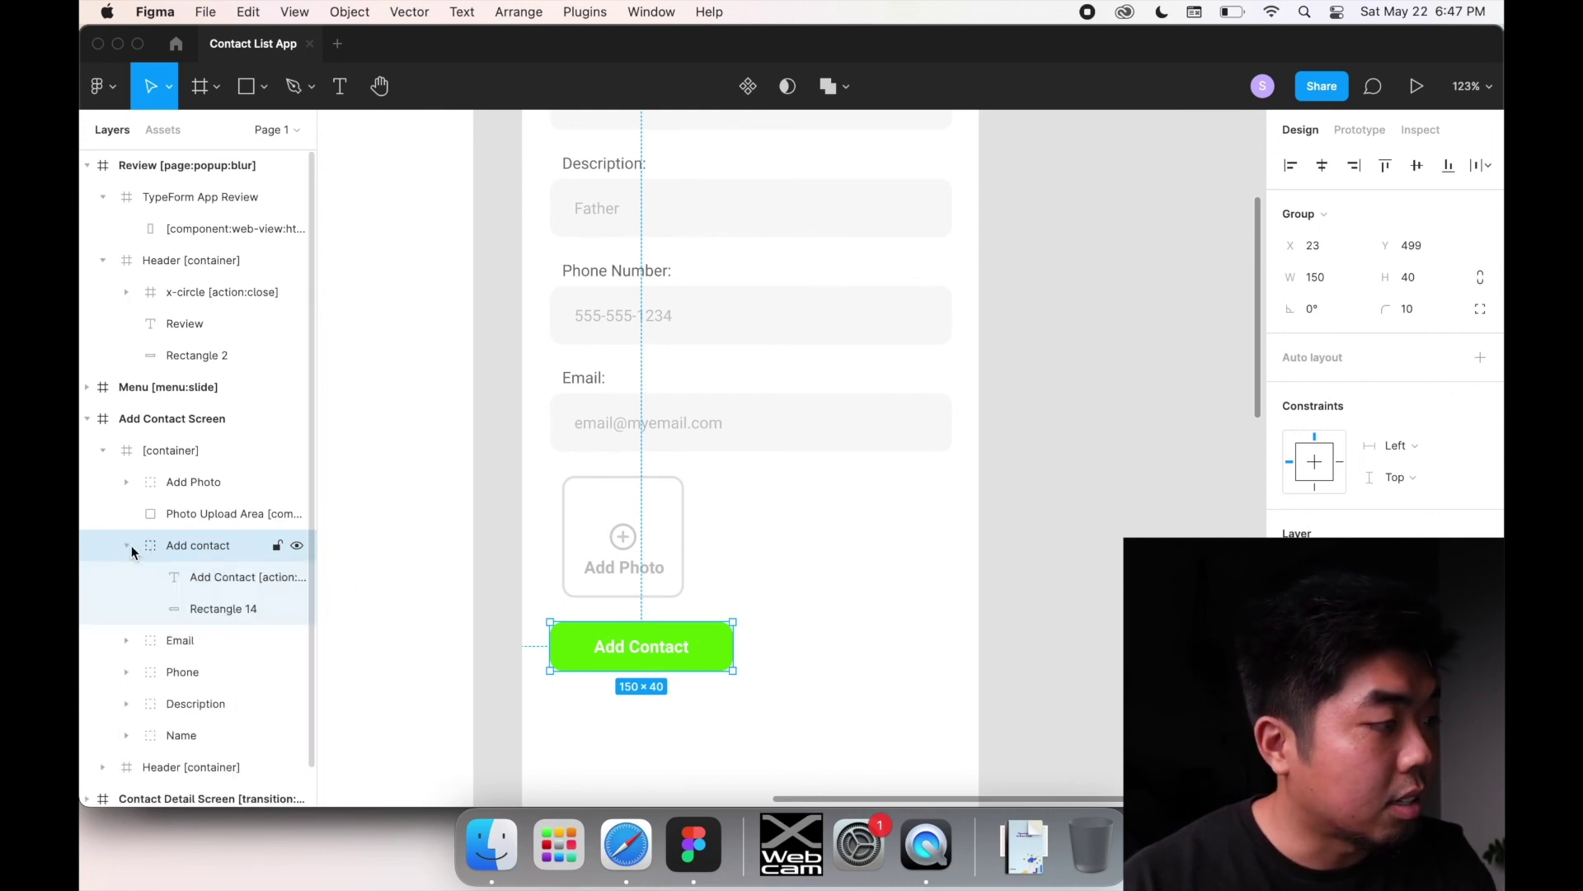
double_click(215, 577)
double_click(306, 578)
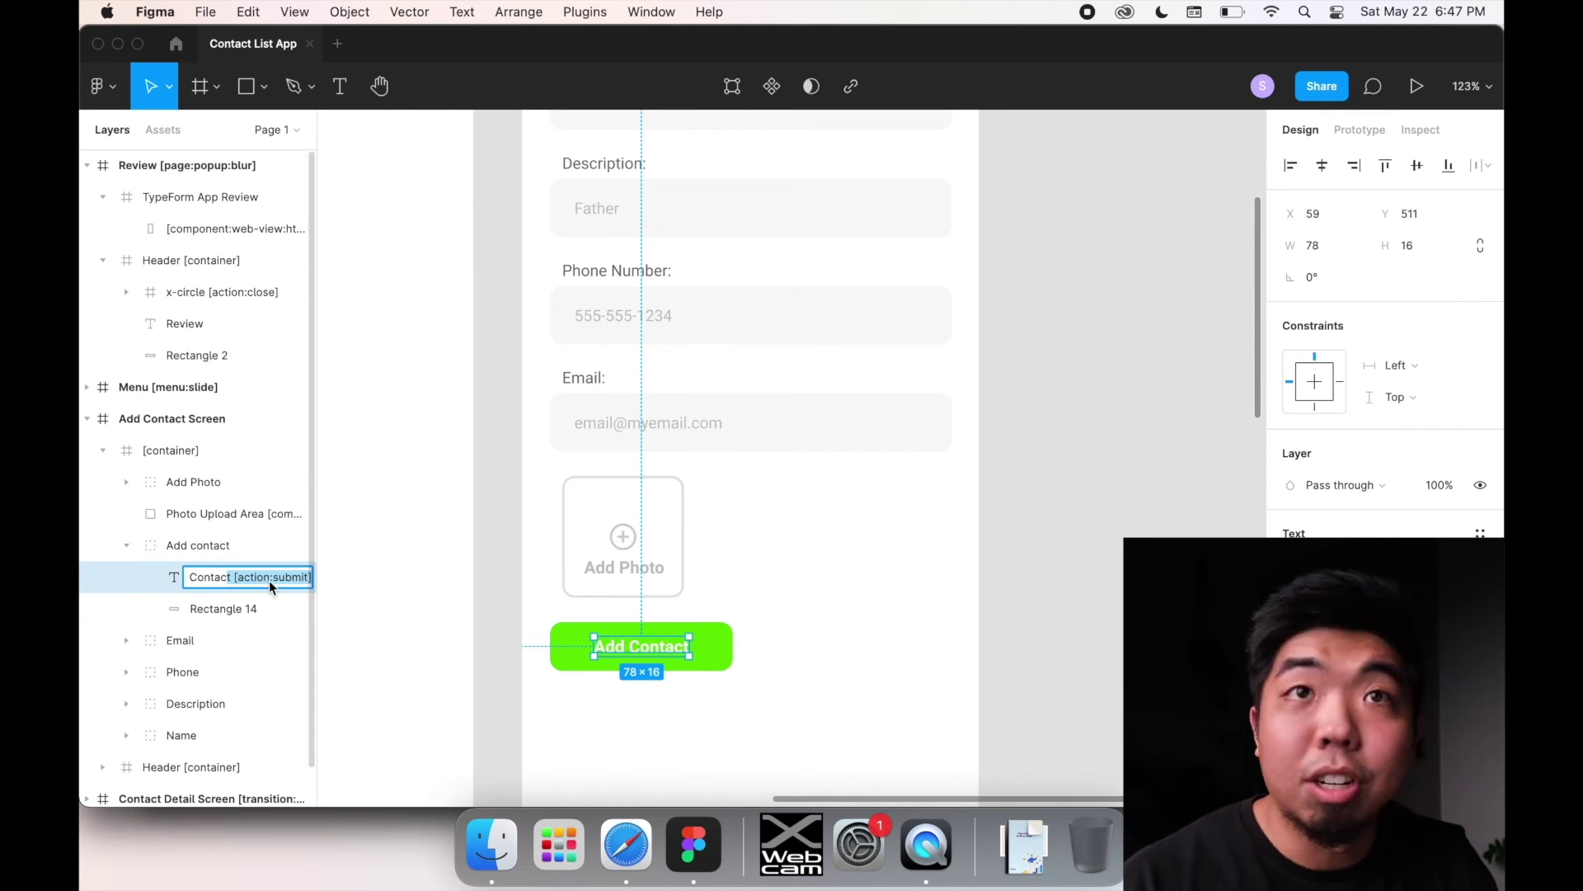
click(503, 532)
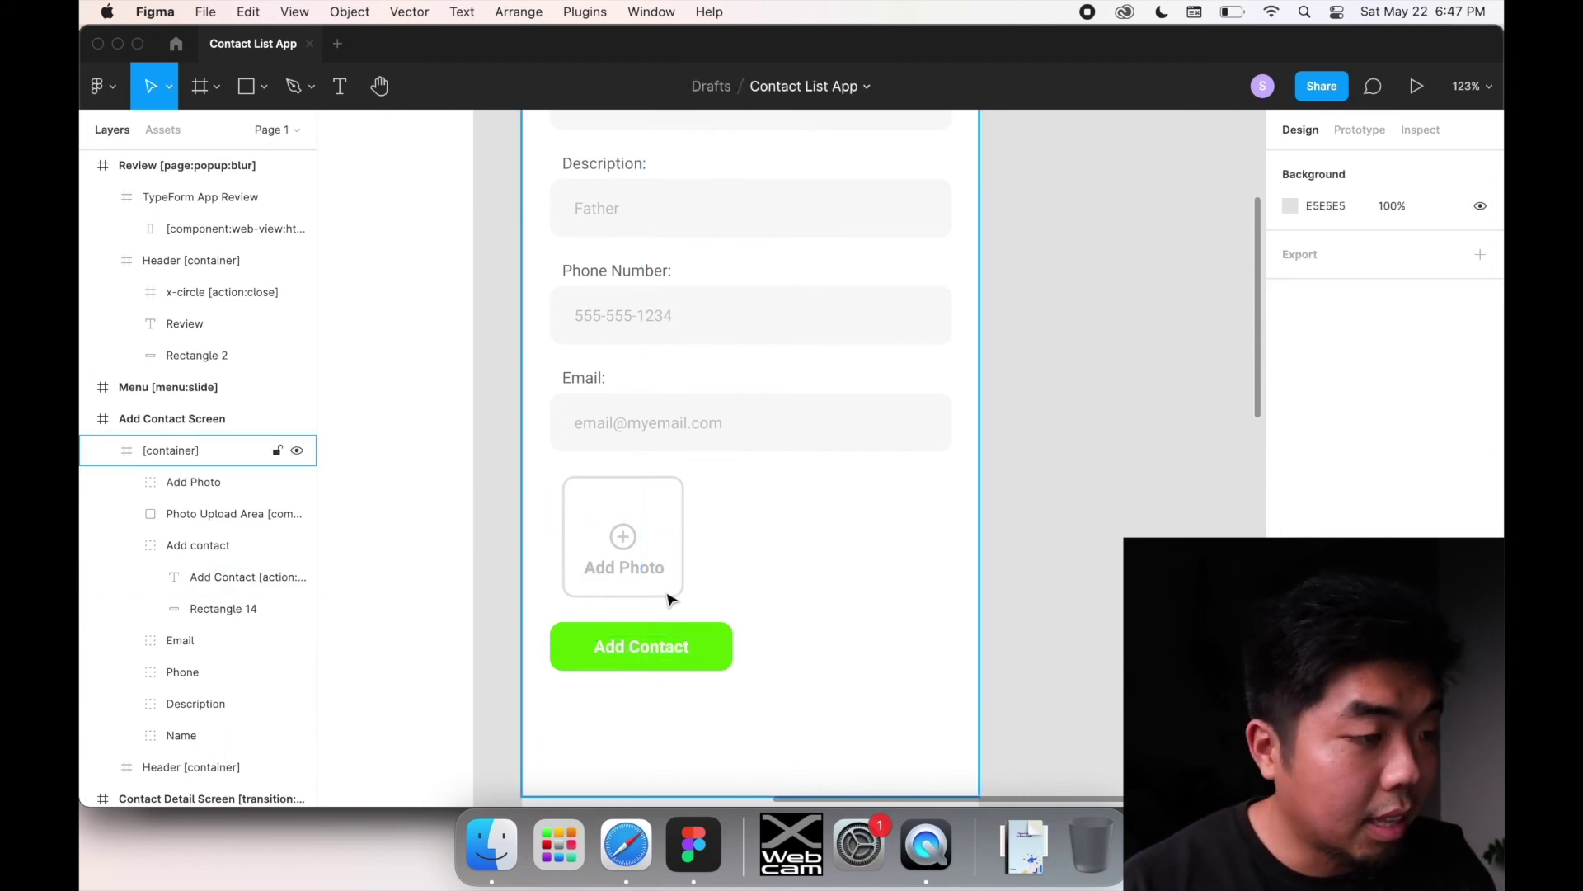
Scroll through the tagged Add Contact form, then zoom out to show all app screens
scroll(726, 643, up, 5)
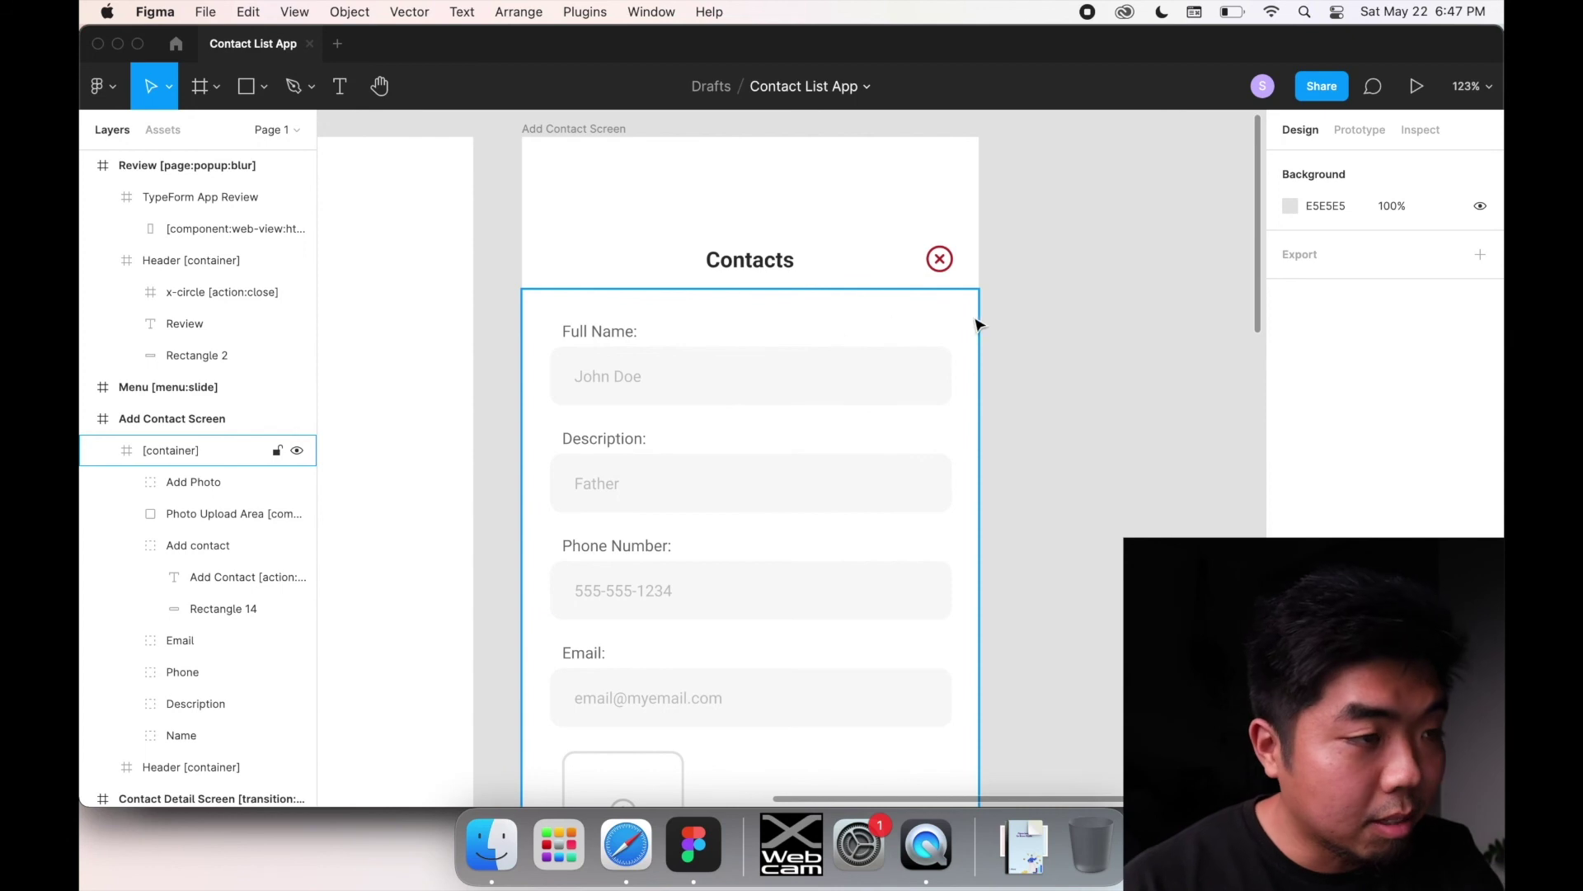
click(1064, 371)
scroll(1077, 378, down, 3)
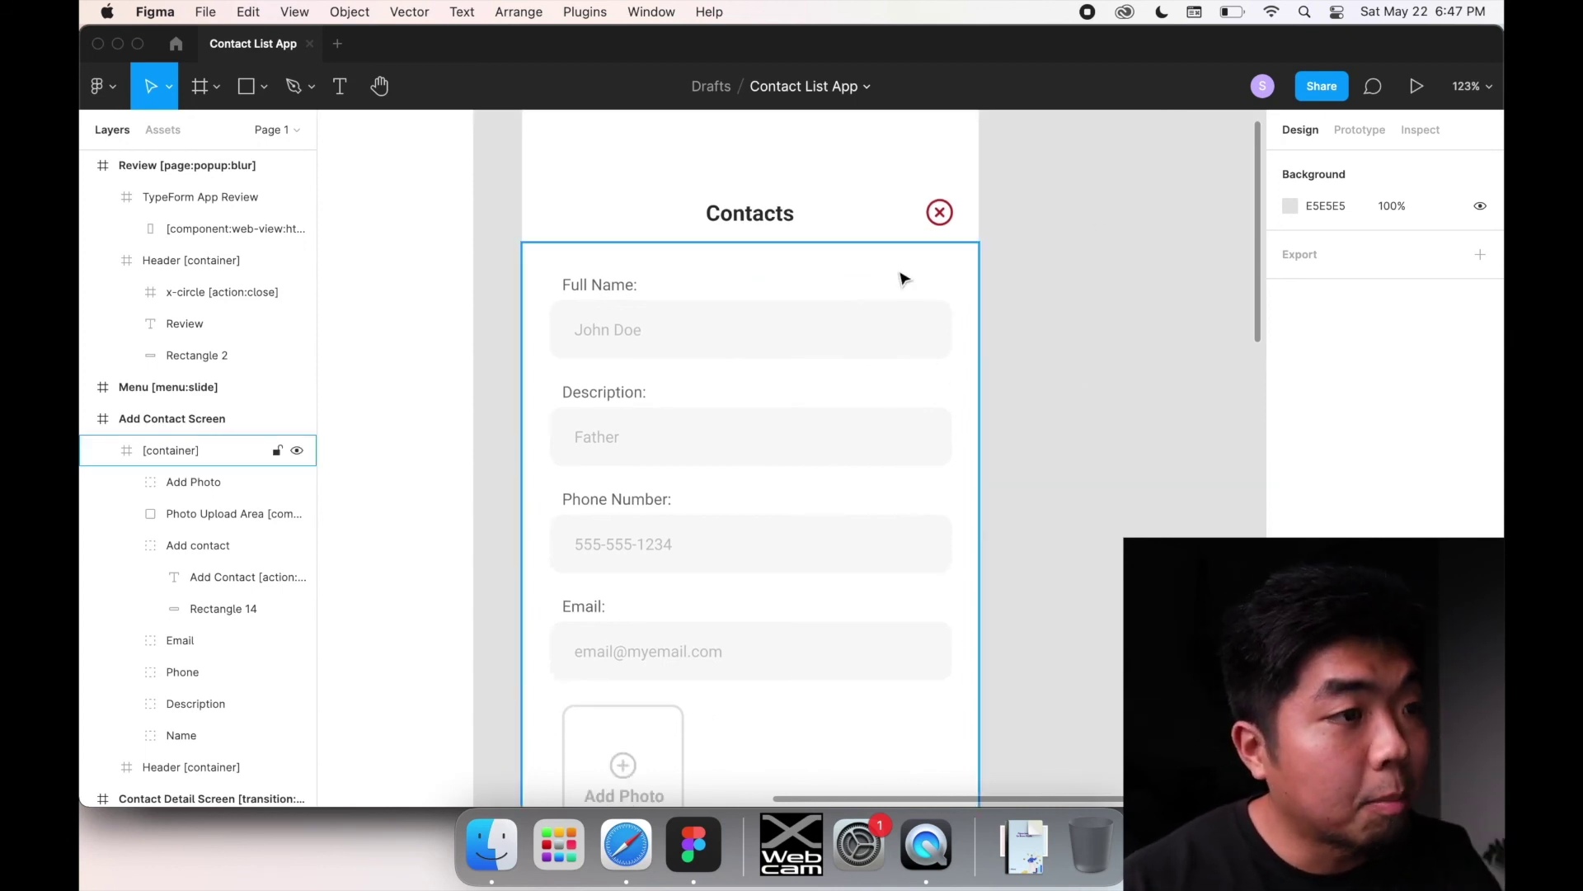
scroll(911, 330, down, 2)
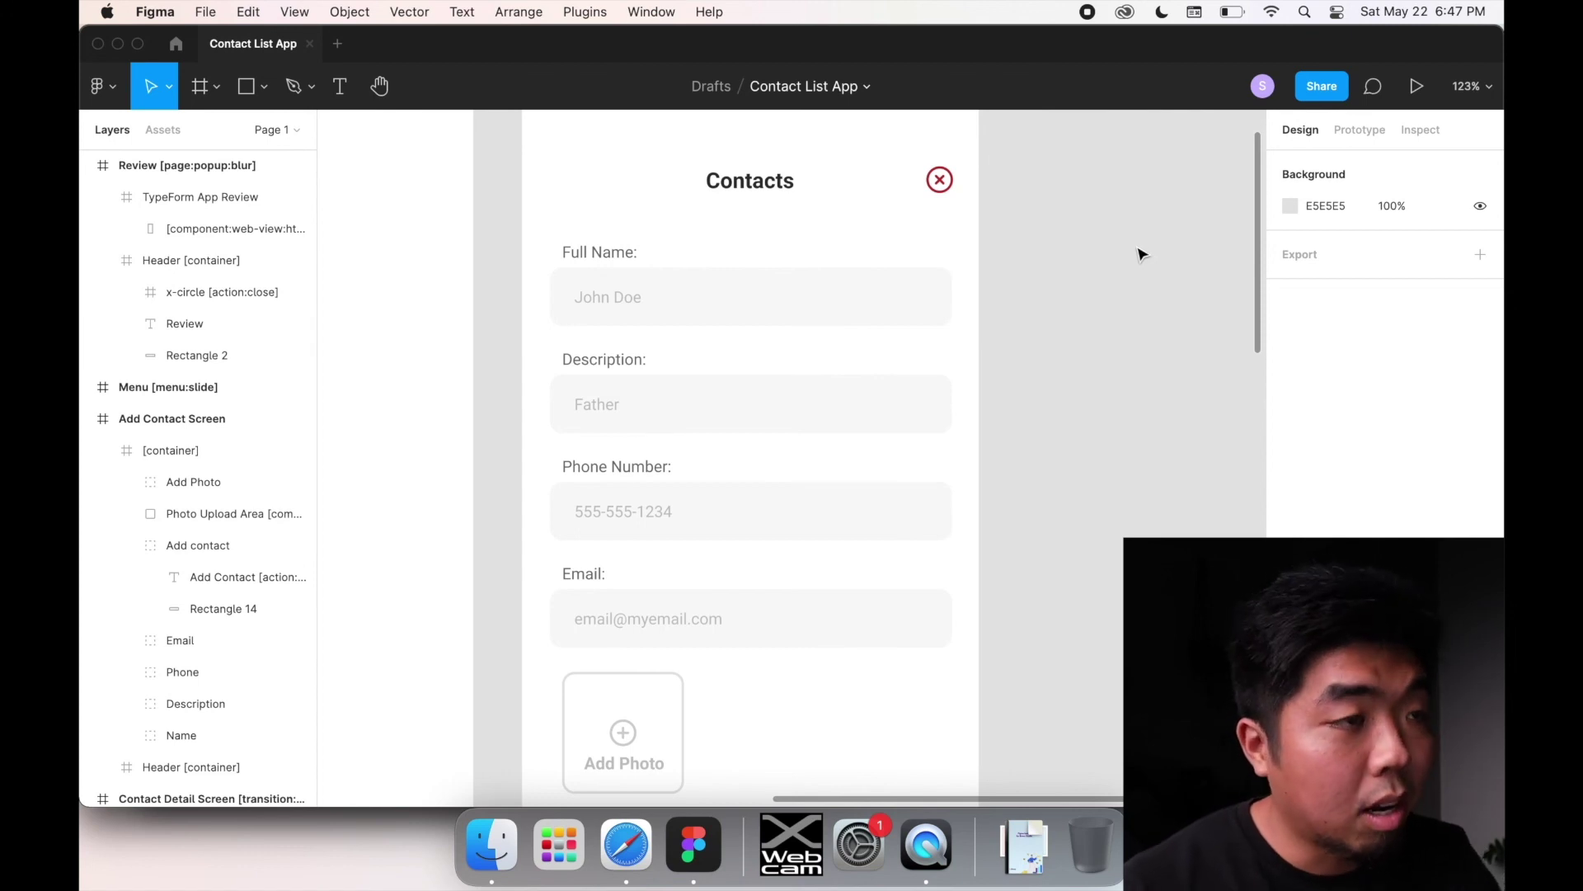
scroll(1051, 375, down, 10)
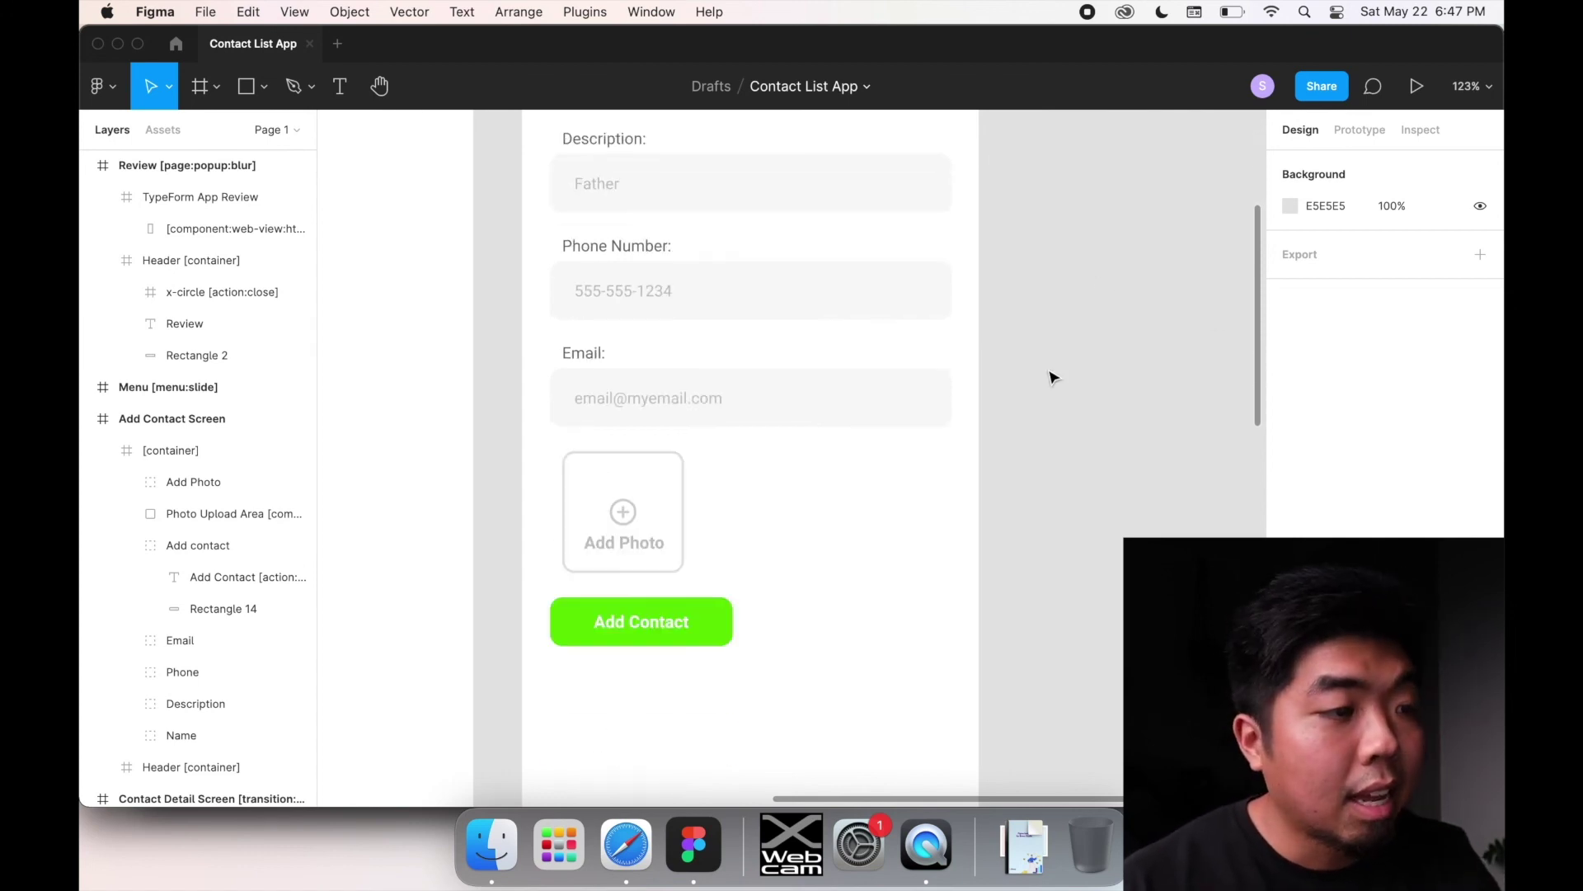
key(shift+1)
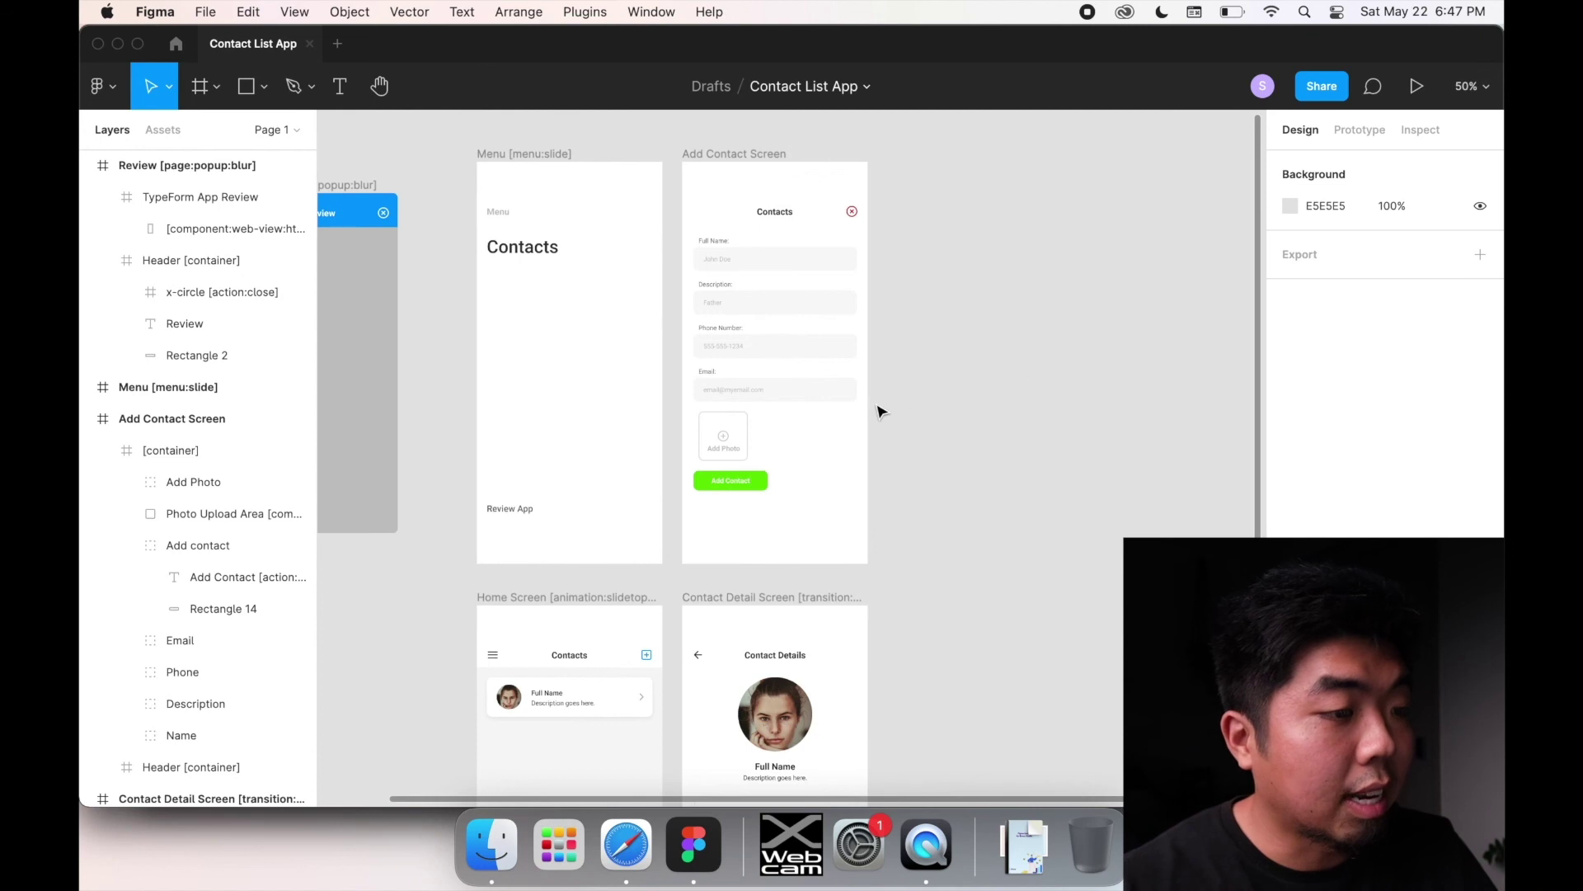